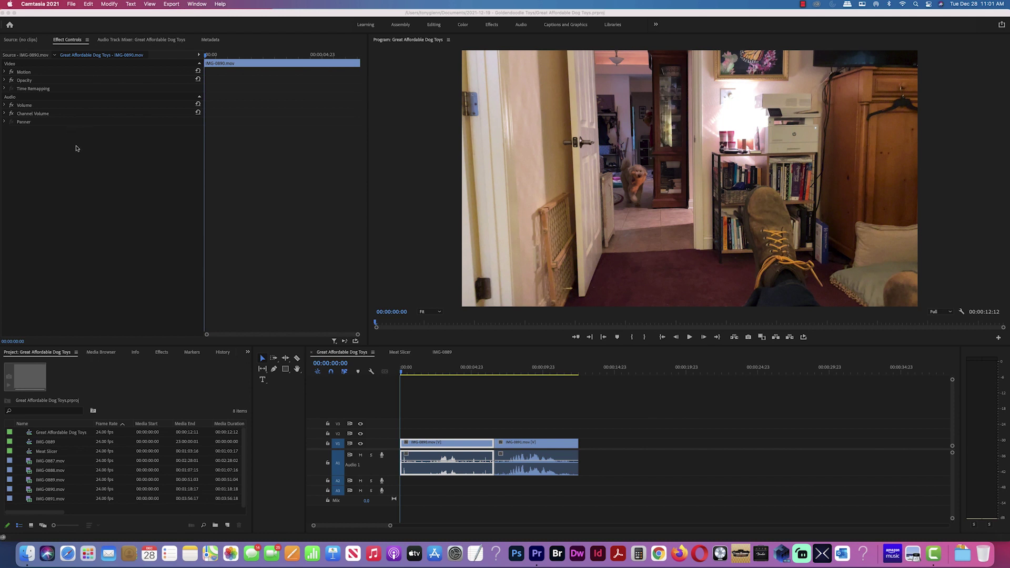
# Step: Bring Premiere Pro forward and scrub through the opening clip of the Great Affordable Dog Toys sequence
pyautogui.click(401, 374)
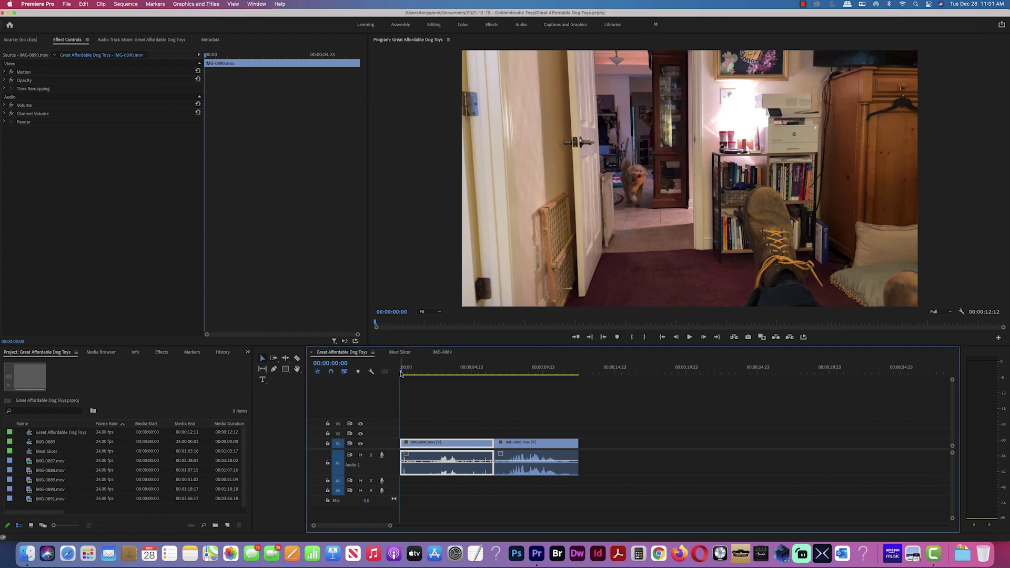
pyautogui.click(427, 374)
pyautogui.moveTo(427, 374)
pyautogui.mouseDown()
pyautogui.moveTo(530, 378)
pyautogui.moveTo(408, 377)
pyautogui.mouseUp()
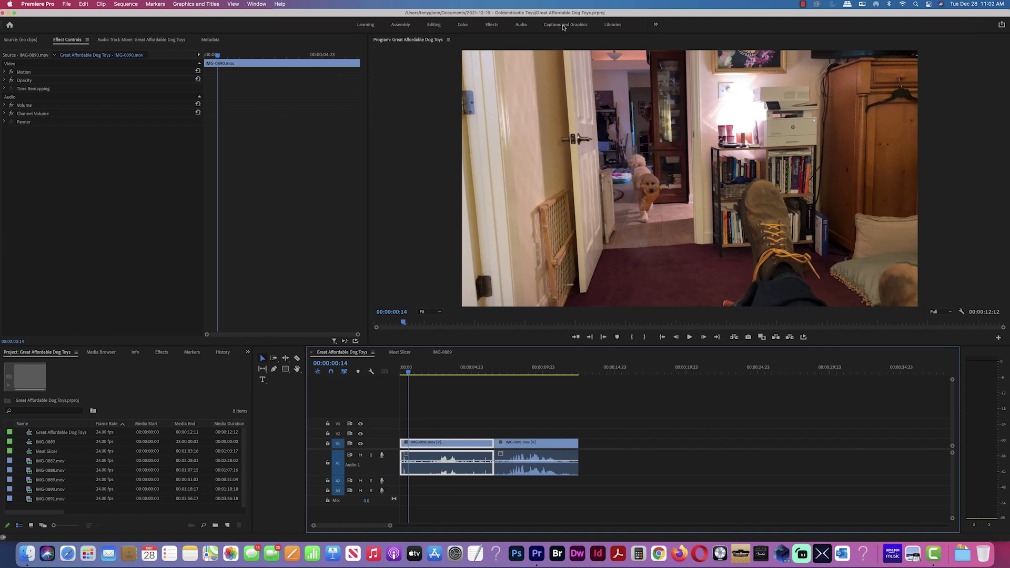
# Step: In the Captions and Graphics workspace, place a Basic Lower Third title on V2 and preview it
pyautogui.click(562, 25)
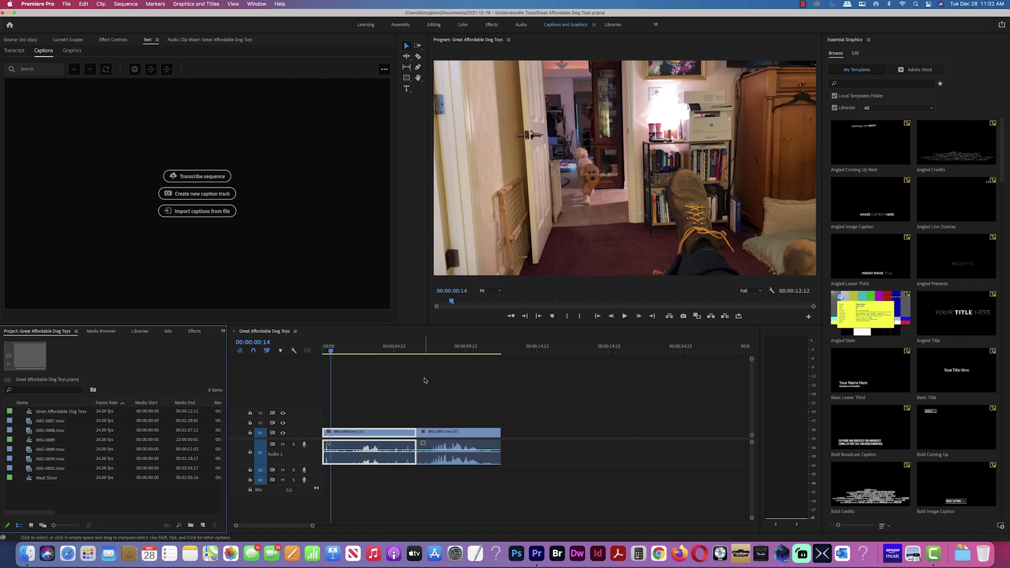
pyautogui.moveTo(855, 382); pyautogui.dragTo(335, 423)
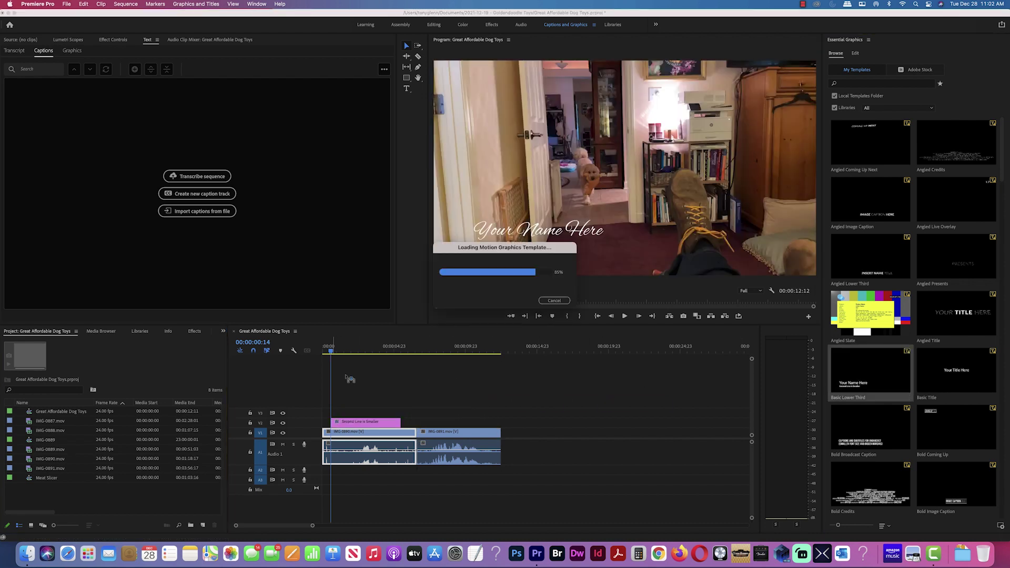
pyautogui.moveTo(332, 354)
pyautogui.mouseDown()
pyautogui.moveTo(357, 361)
pyautogui.moveTo(327, 362)
pyautogui.moveTo(381, 367)
pyautogui.moveTo(343, 366)
pyautogui.mouseUp()
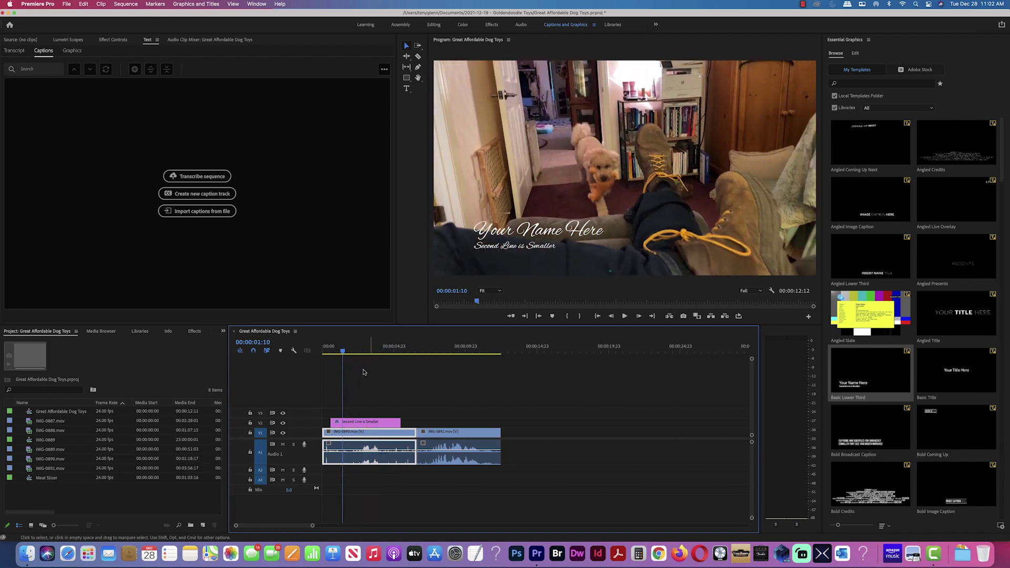
# Step: Delete the lower-third title clip and scrub back toward the sequence start
pyautogui.click(368, 425)
pyautogui.press('Delete')
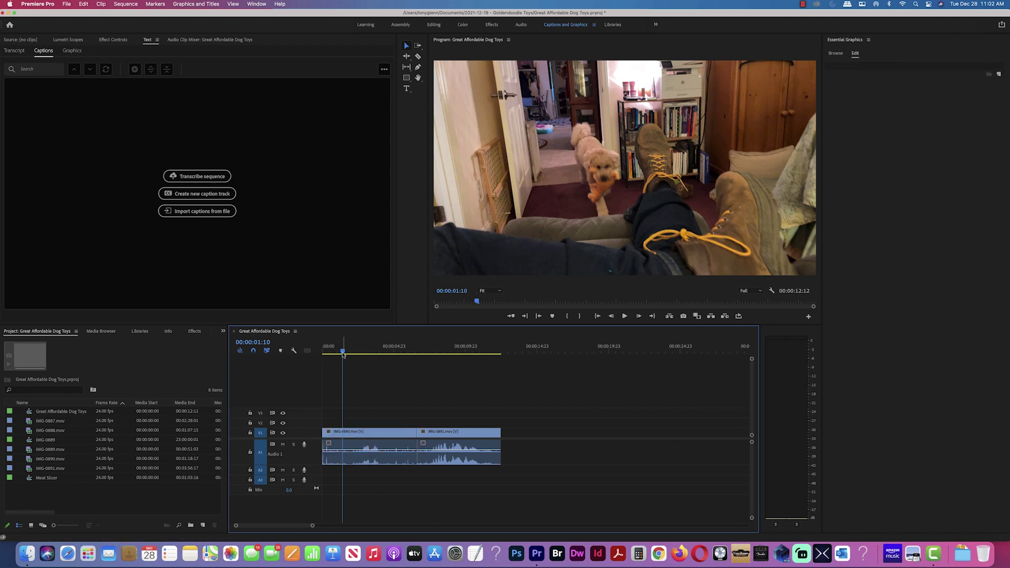
pyautogui.moveTo(343, 354); pyautogui.dragTo(330, 352)
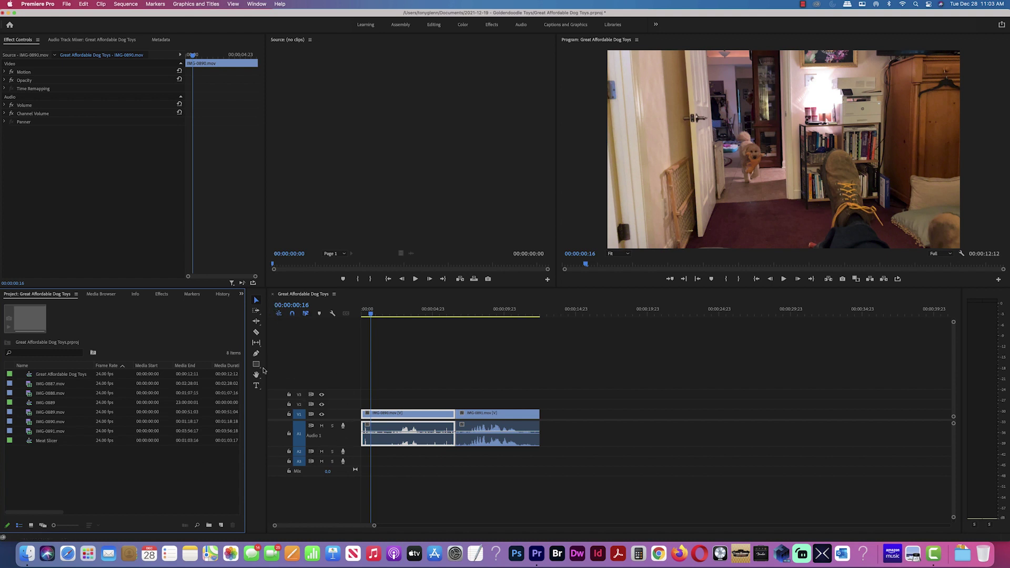
# Step: Draw a text box on the video and type 'Hendrix the Goldendoodle', then 'Bringing me a dinosau' below
pyautogui.click(257, 386)
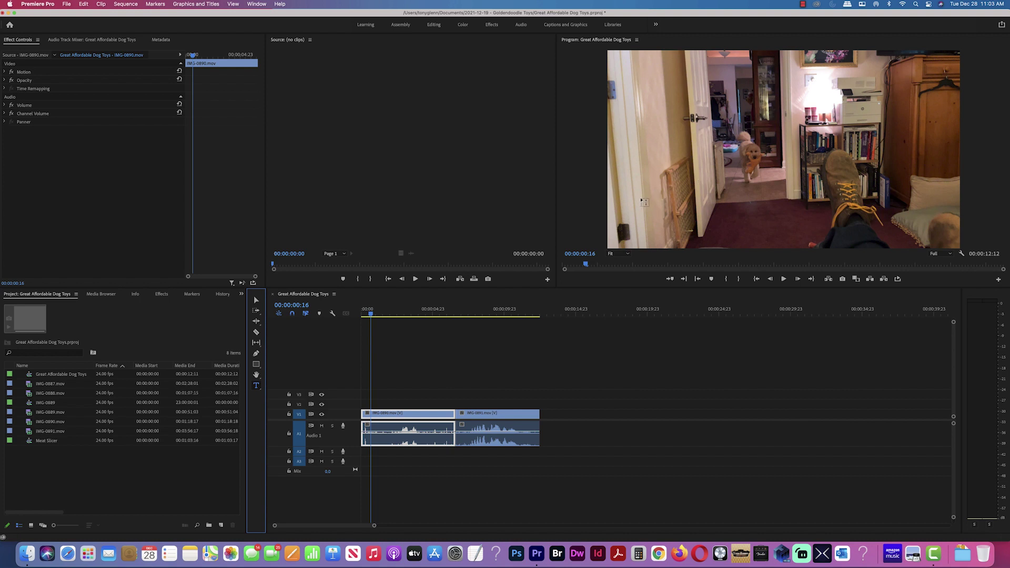
pyautogui.moveTo(634, 198); pyautogui.dragTo(931, 232)
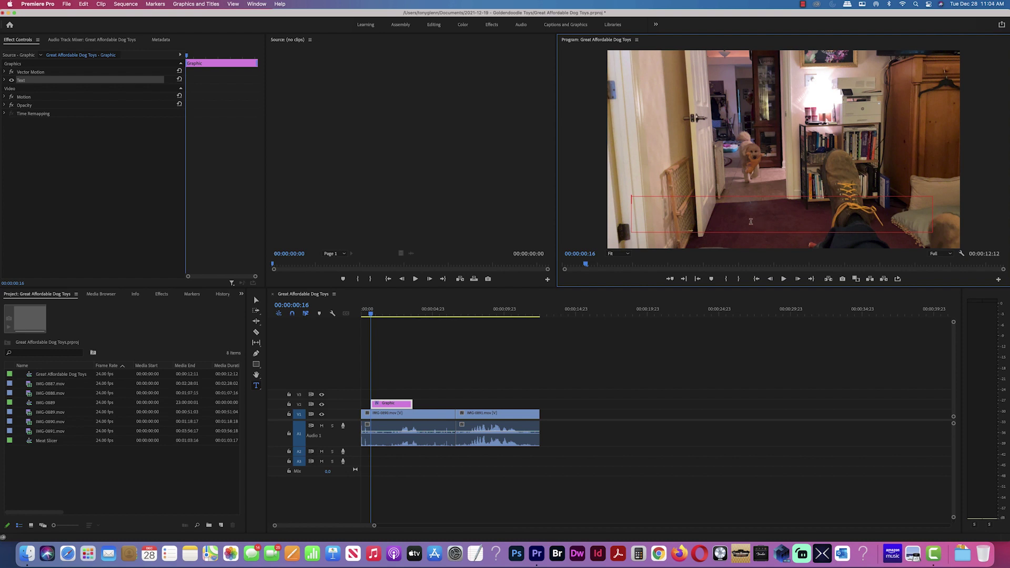
pyautogui.write('Hendrix the Goldendoodle')
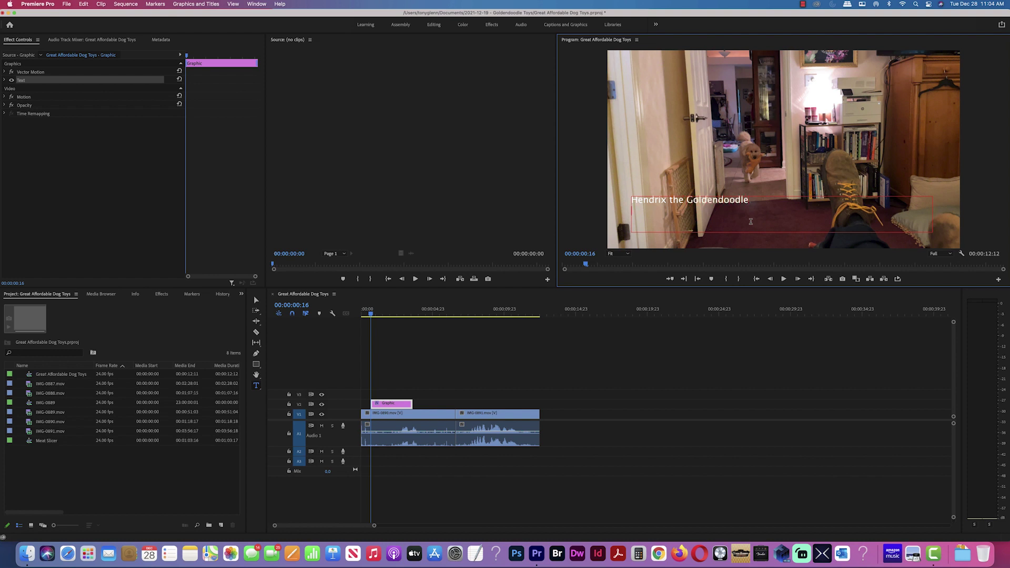
pyautogui.press('Return')
pyautogui.write('Bringing me a dinosau')
# Step: Finish the second line with 'r.', select all title text, and expand its Effect Controls Text settings
pyautogui.write('r.')
pyautogui.moveTo(751, 214); pyautogui.dragTo(633, 200)
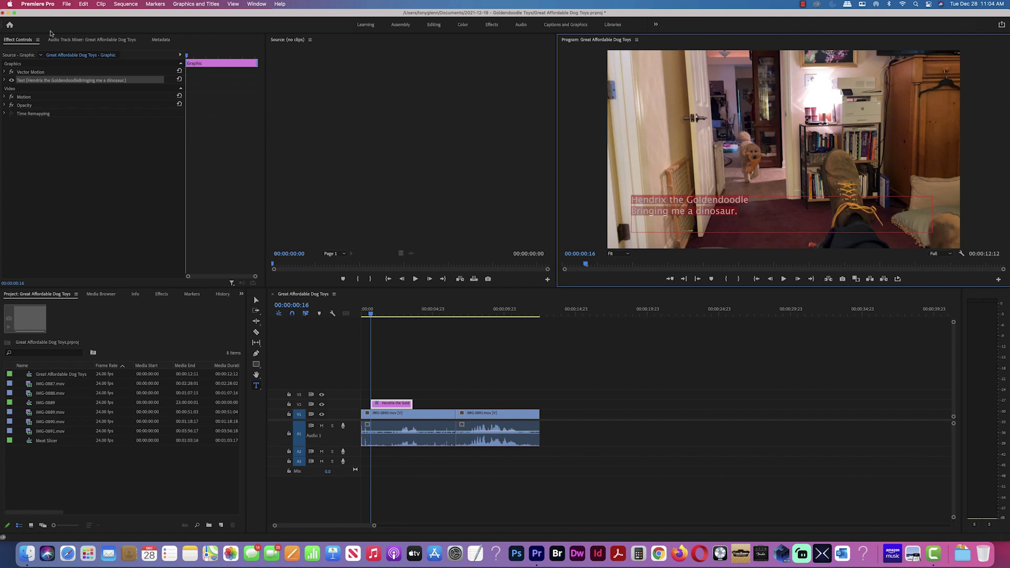
pyautogui.click(4, 80)
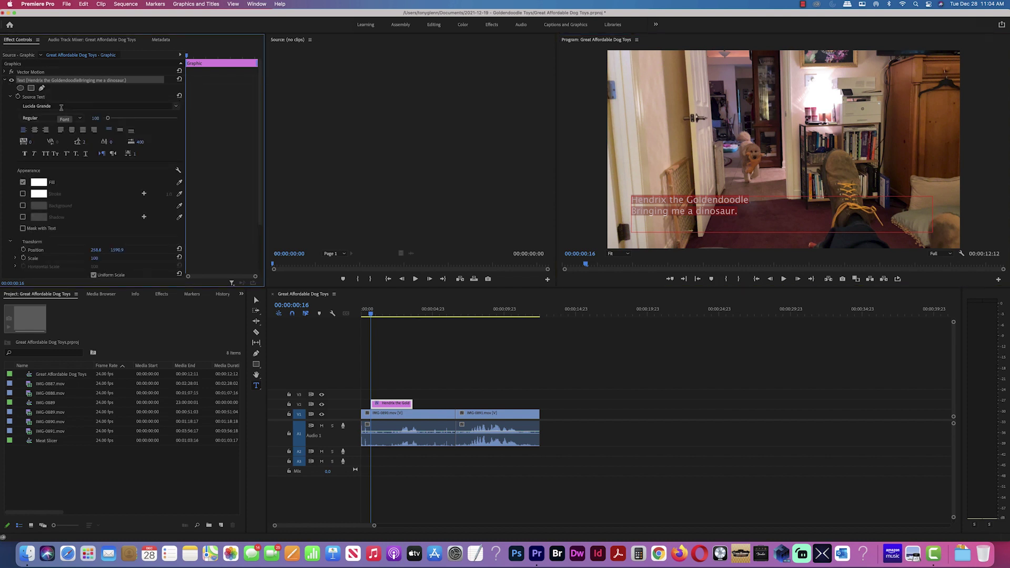
pyautogui.scroll(-1, 81, 161)
pyautogui.scroll(1, 82, 161)
pyautogui.click(6, 73)
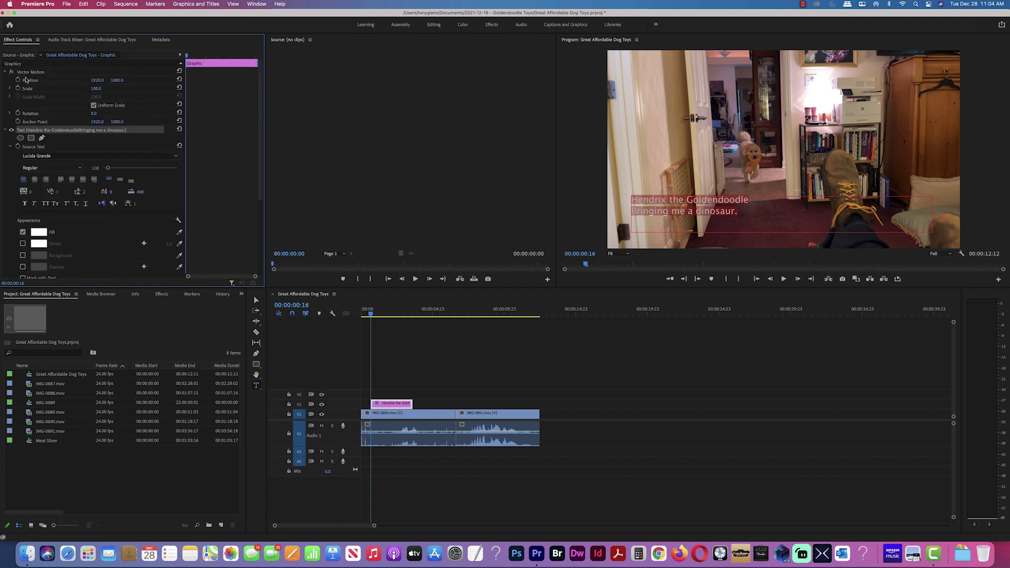
pyautogui.click(6, 73)
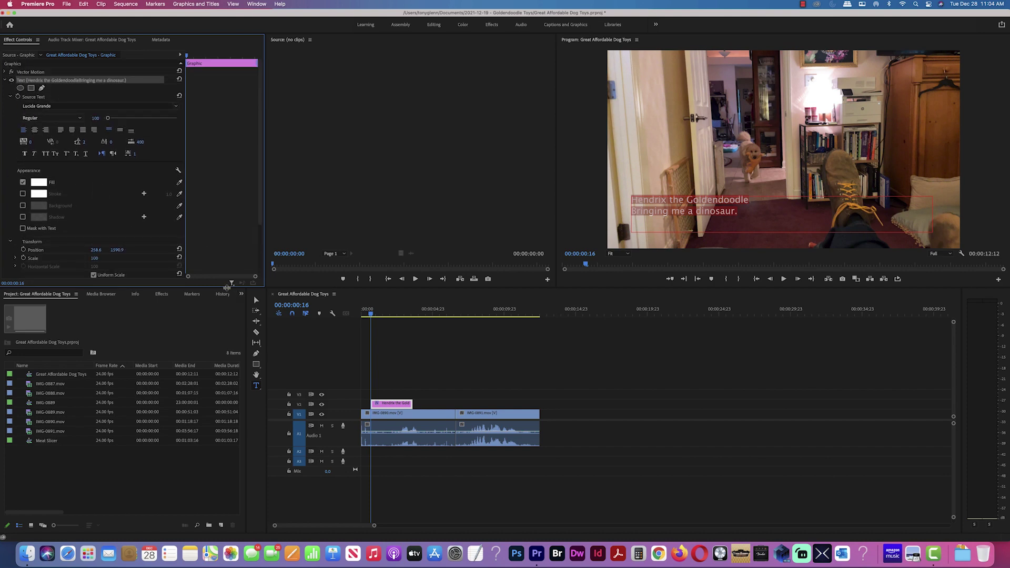
pyautogui.moveTo(231, 286); pyautogui.dragTo(234, 369)
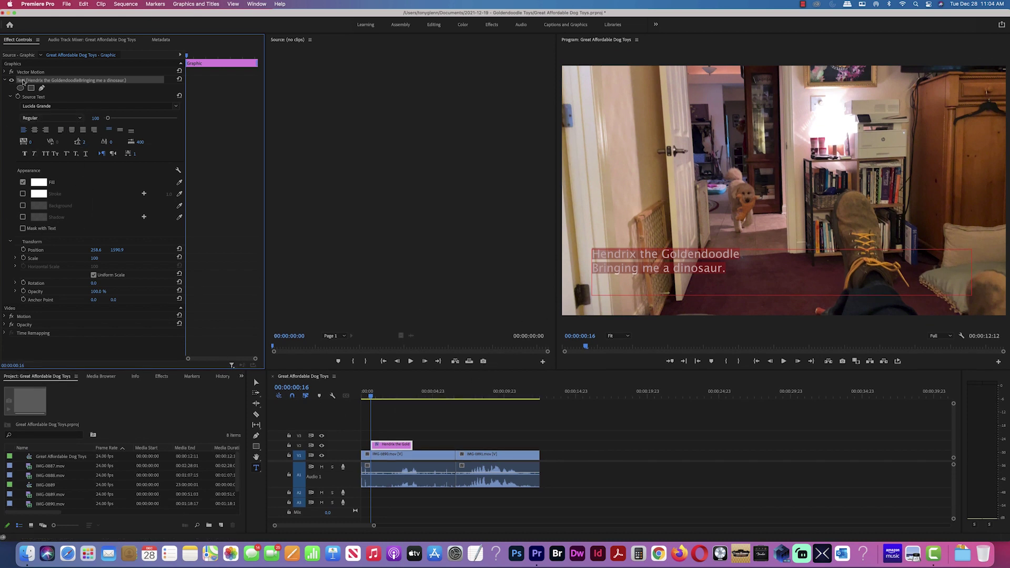
# Step: Set the title font to Montserrat and centre the text horizontally and vertically
pyautogui.click(176, 107)
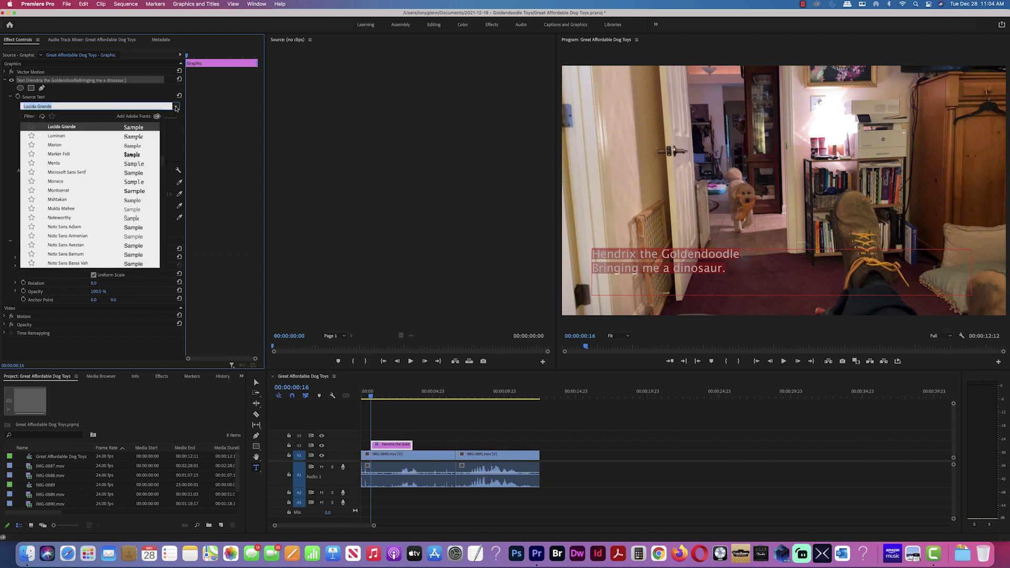
pyautogui.click(62, 191)
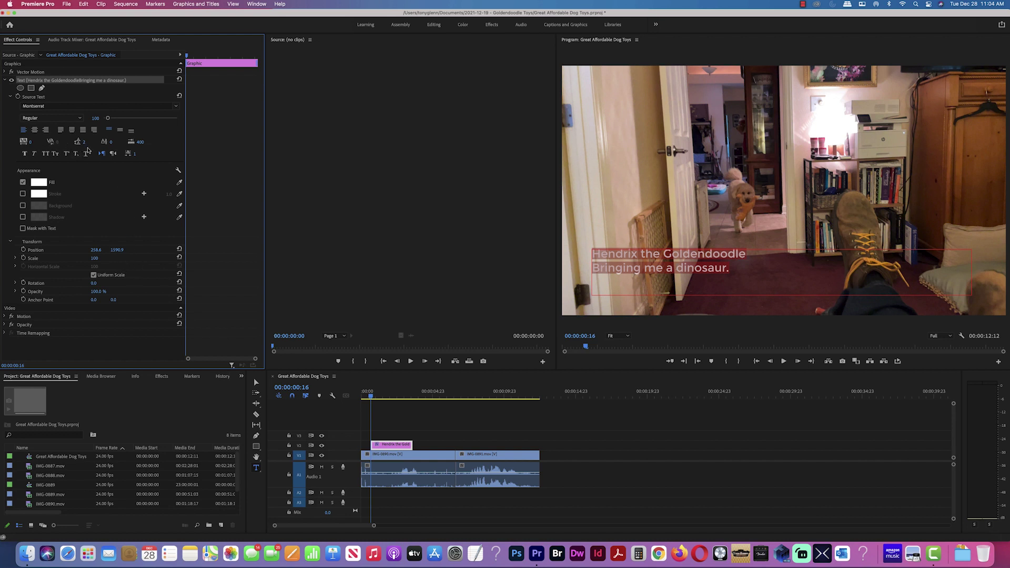
pyautogui.click(34, 130)
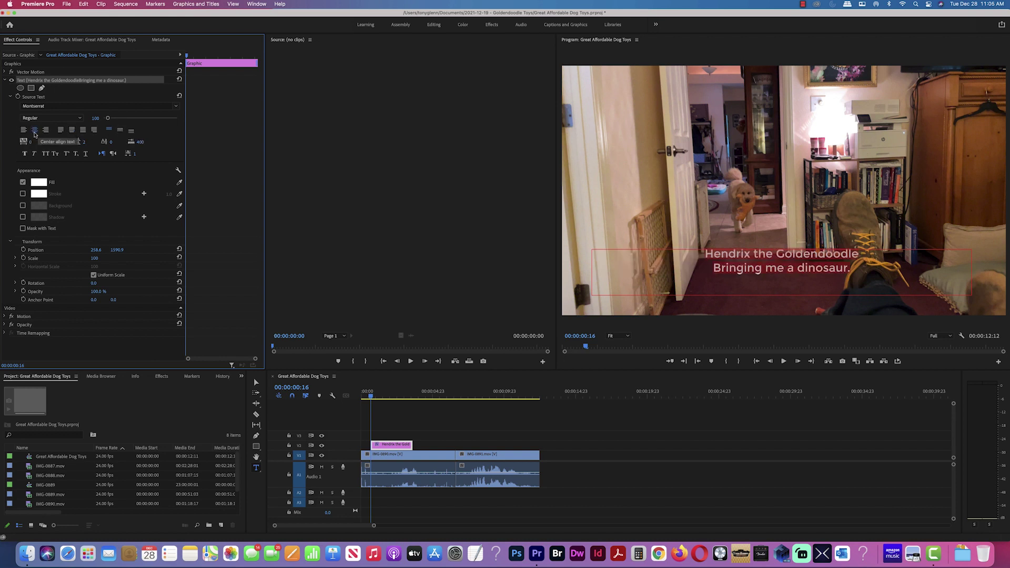
pyautogui.click(120, 131)
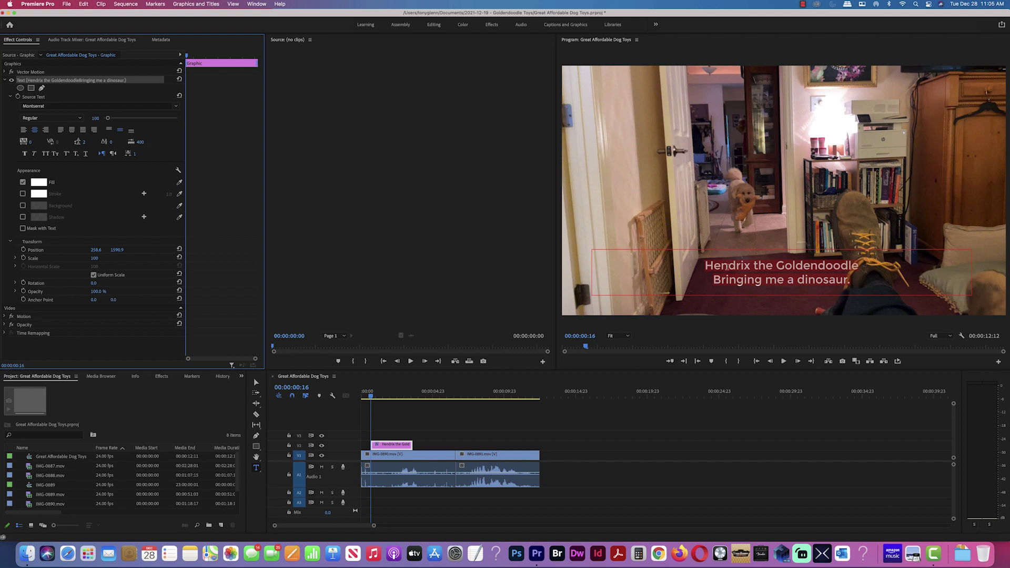
pyautogui.click(762, 270)
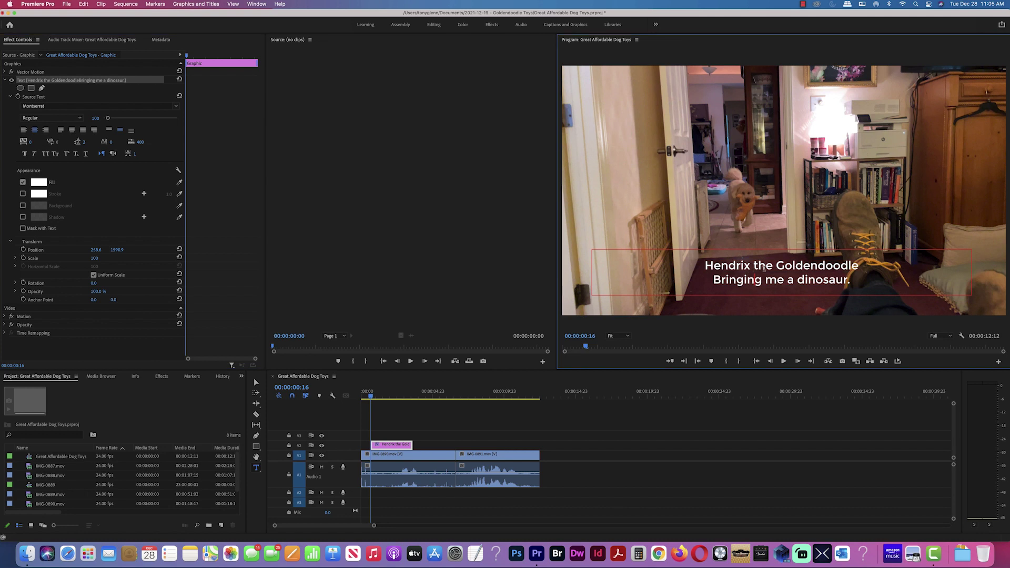
# Step: Enlarge the first title line to size 146 and add '...' after Goldendoodle
pyautogui.moveTo(859, 265); pyautogui.dragTo(707, 266)
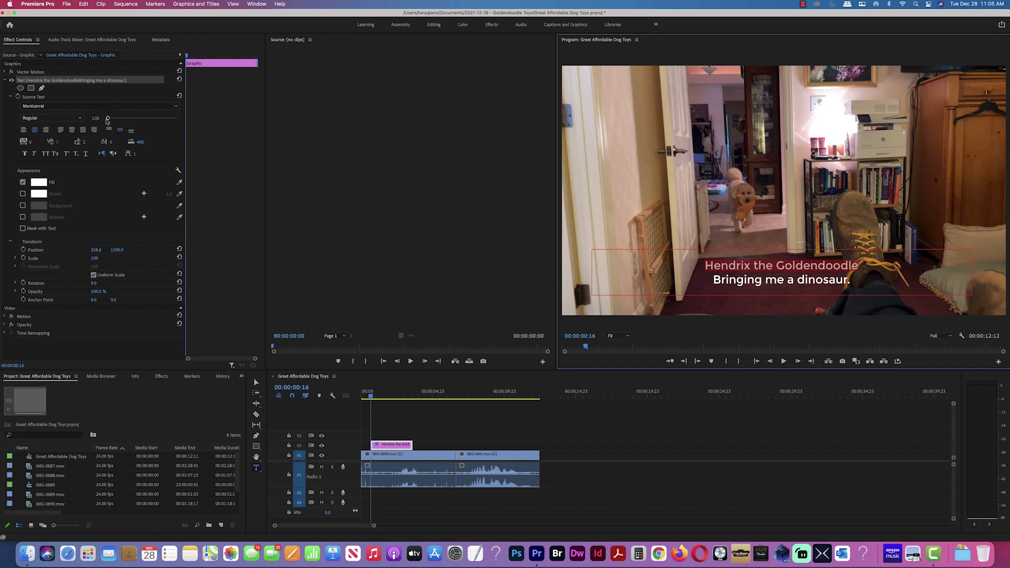
pyautogui.moveTo(108, 120); pyautogui.dragTo(110, 121)
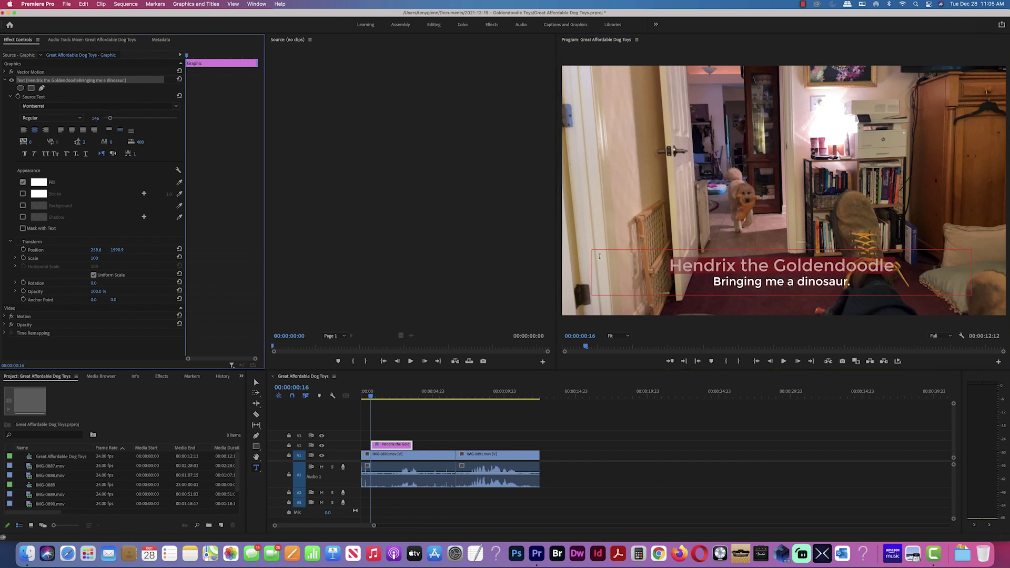
pyautogui.click(774, 282)
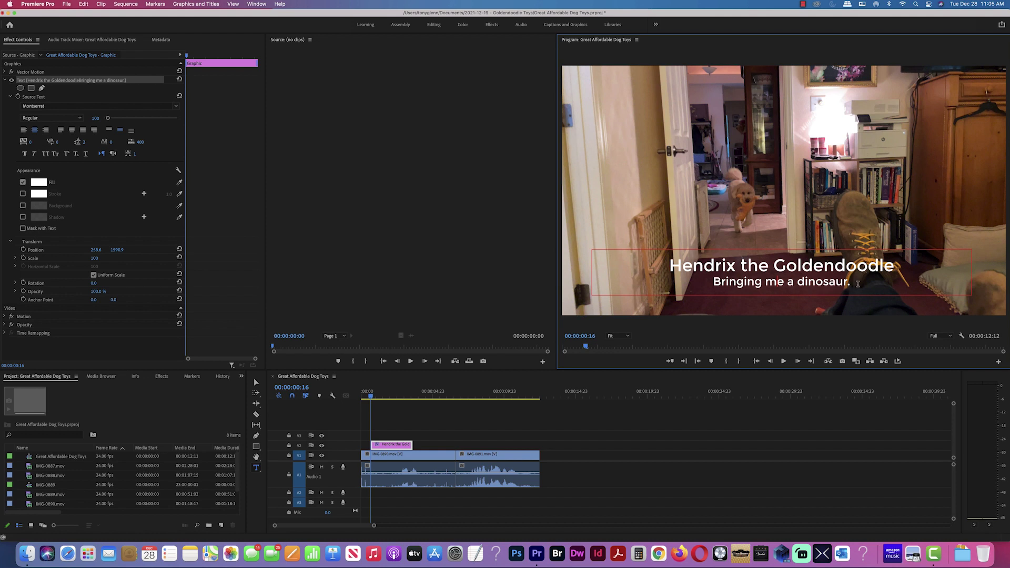
pyautogui.click(891, 270)
pyautogui.write('...')
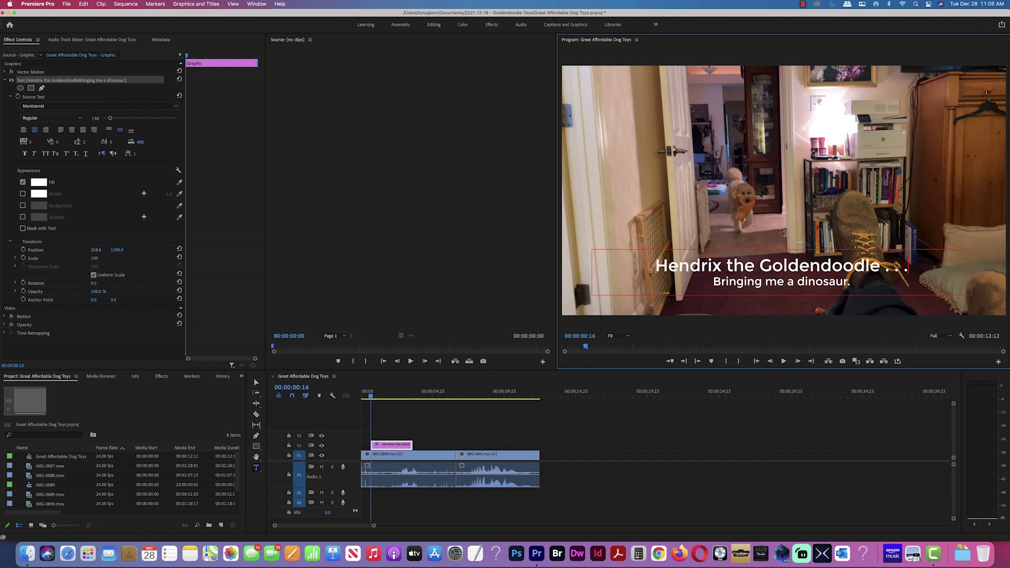
# Step: Set the second line's baseline shift to about -16 and fine-tune it
pyautogui.moveTo(853, 282); pyautogui.dragTo(715, 285)
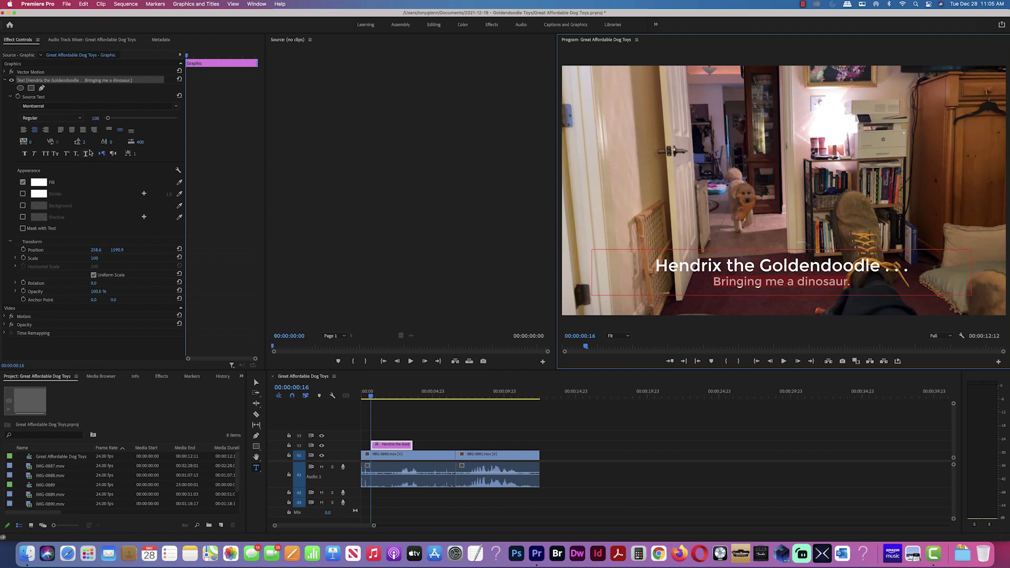
pyautogui.click(82, 143)
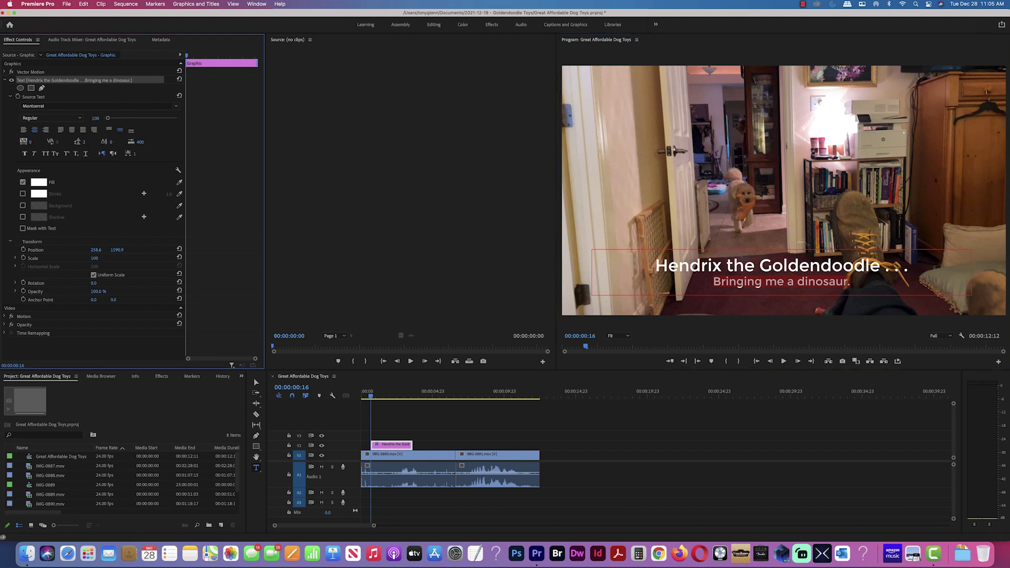
pyautogui.write('0')
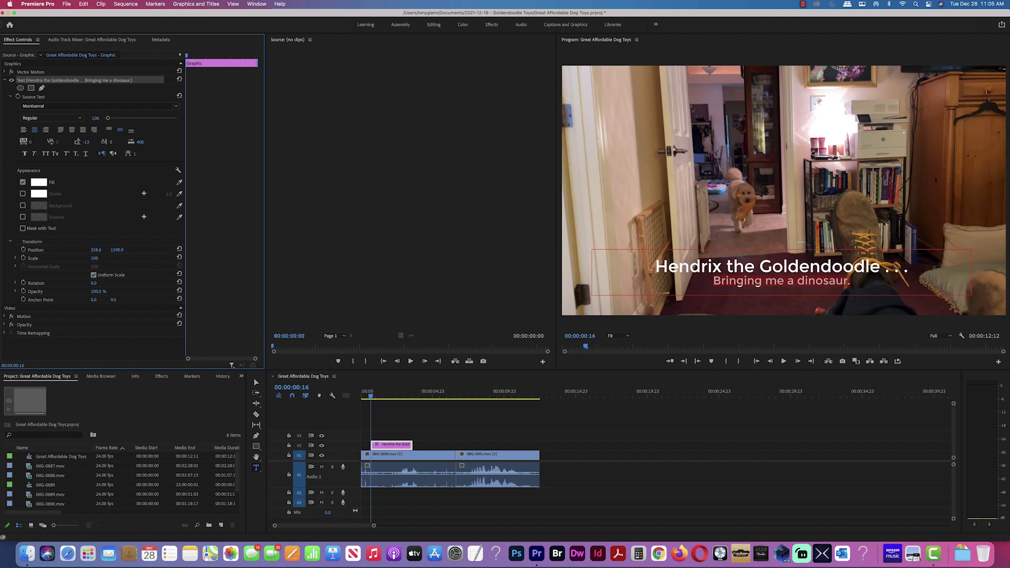
pyautogui.press('BackSpace')
pyautogui.press('BackSpace')
pyautogui.write('-1')
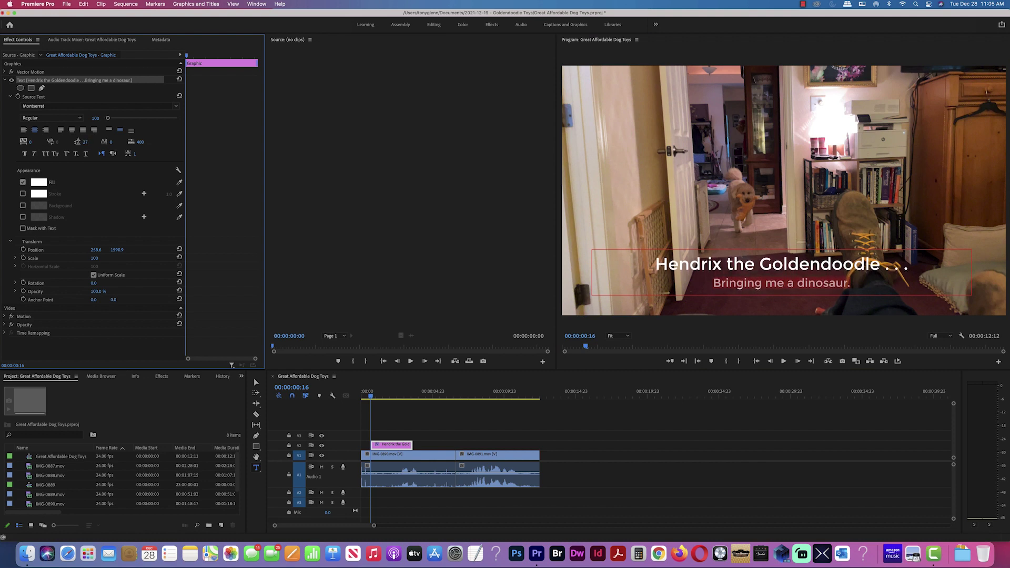
pyautogui.write('6')
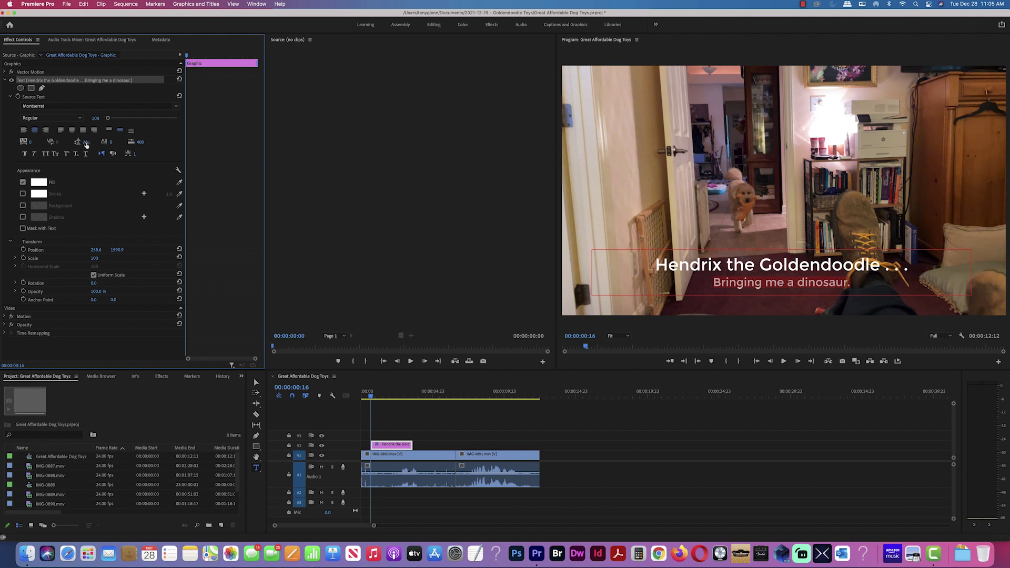
pyautogui.moveTo(85, 141); pyautogui.dragTo(93, 141)
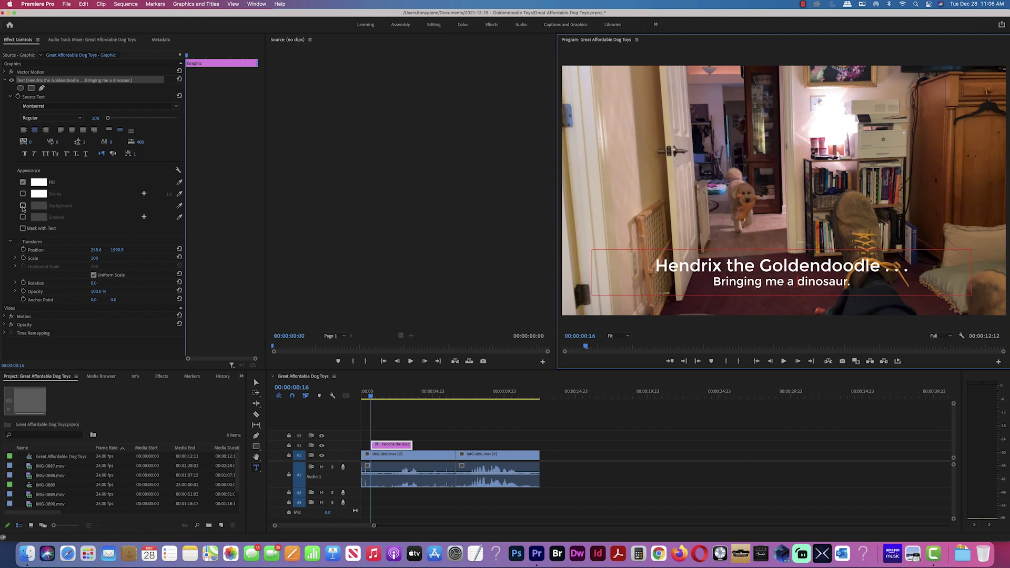
# Step: Turn on a black background box behind the title
pyautogui.click(22, 205)
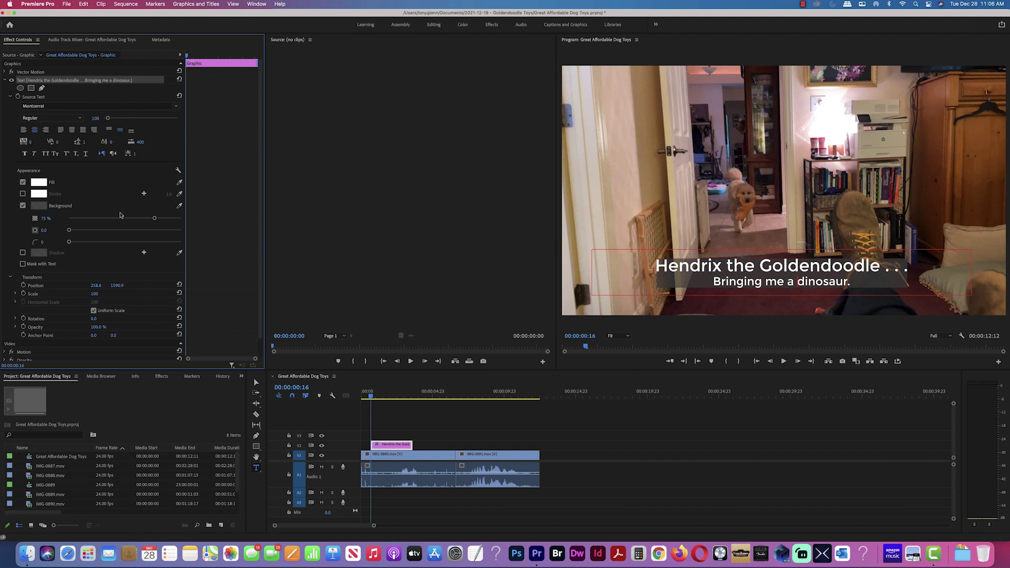
pyautogui.click(38, 205)
pyautogui.moveTo(421, 248); pyautogui.dragTo(409, 228)
pyautogui.click(585, 224)
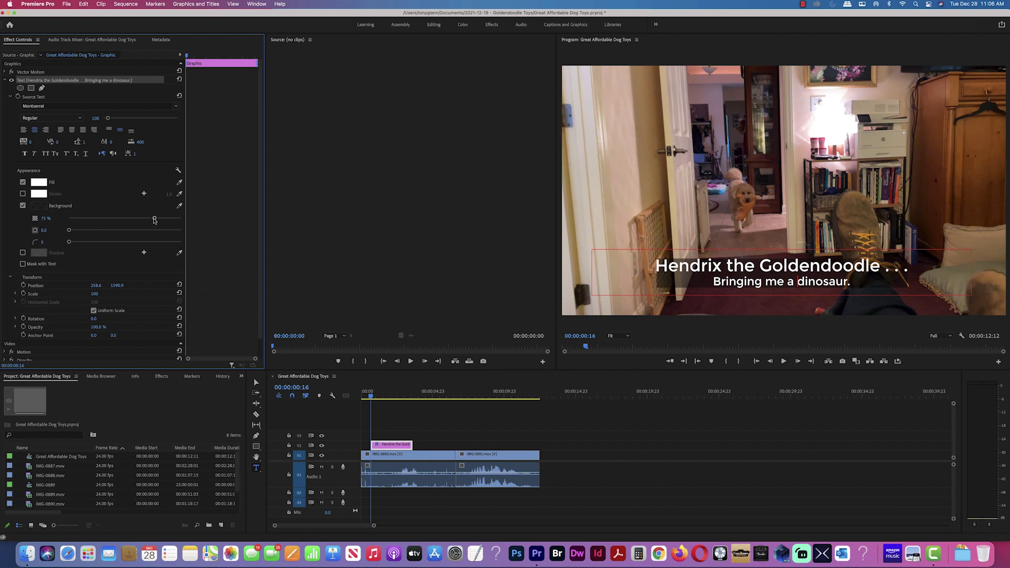
# Step: Set the background box to 81% opacity, size 58.2 and corner radius 57
pyautogui.moveTo(154, 219)
pyautogui.mouseDown()
pyautogui.moveTo(130, 220)
pyautogui.moveTo(160, 221)
pyautogui.mouseUp()
pyautogui.moveTo(69, 231); pyautogui.dragTo(135, 239)
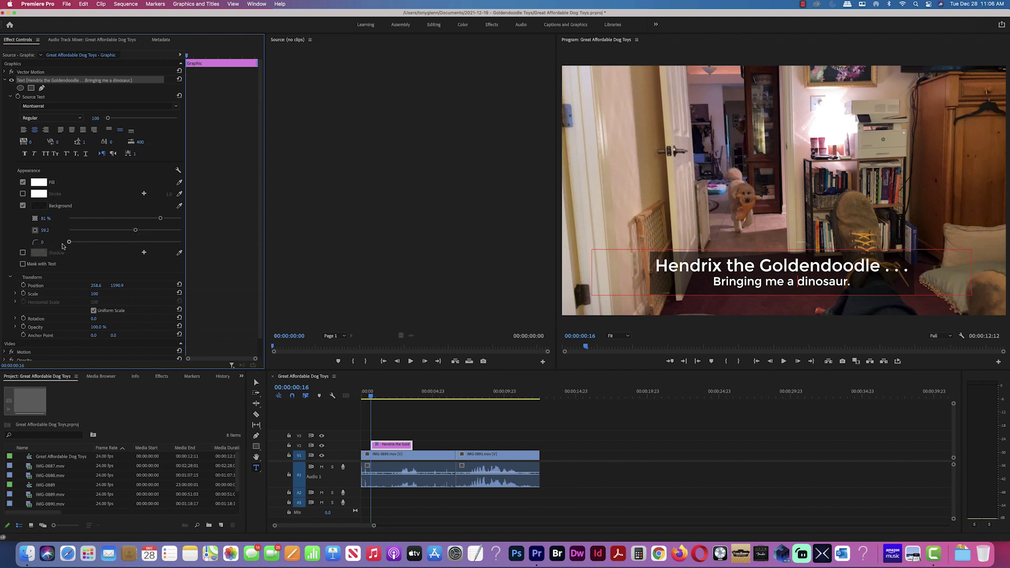
pyautogui.moveTo(69, 242); pyautogui.dragTo(168, 244)
pyautogui.moveTo(168, 242); pyautogui.dragTo(134, 249)
pyautogui.click(778, 274)
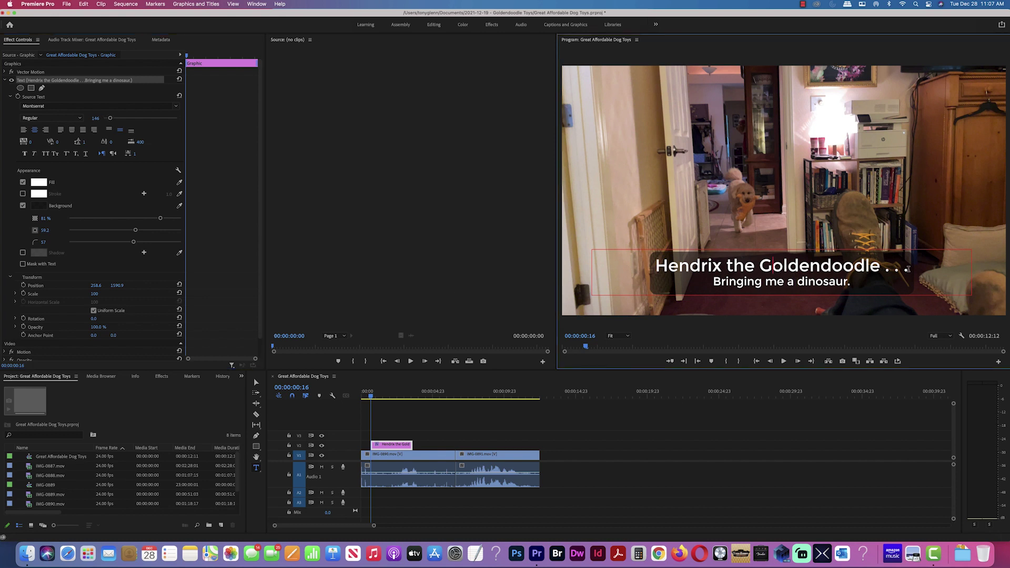
pyautogui.moveTo(850, 283); pyautogui.dragTo(712, 284)
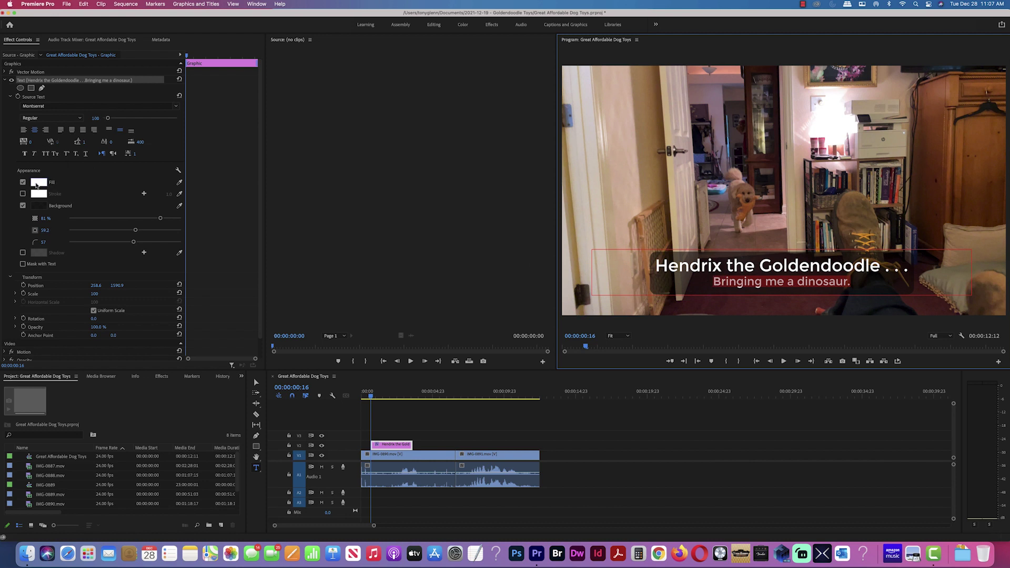
# Step: Fill the selected 'Bringing me a dinosaur.' line with a tan brown colour
pyautogui.click(38, 184)
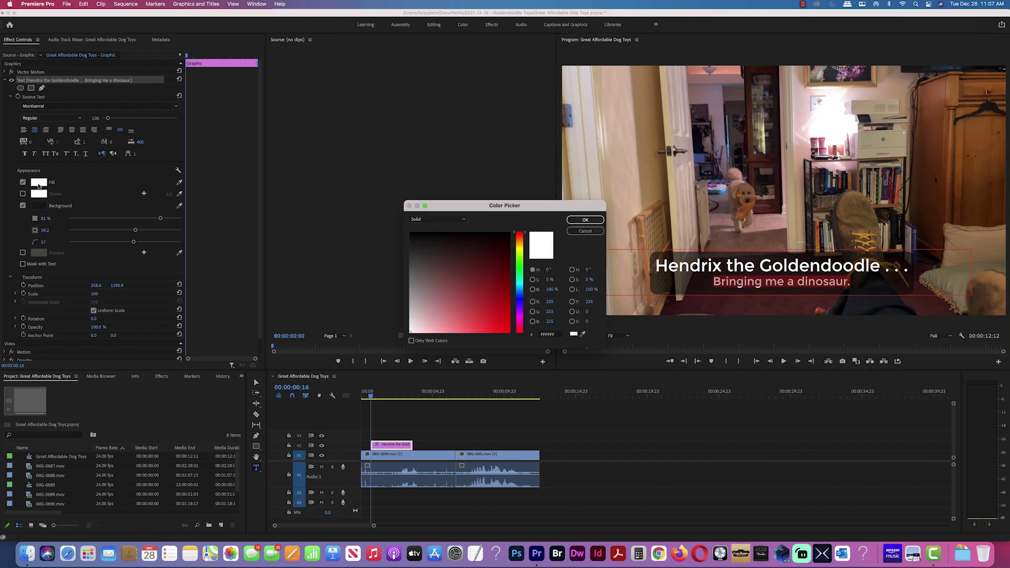
pyautogui.click(520, 242)
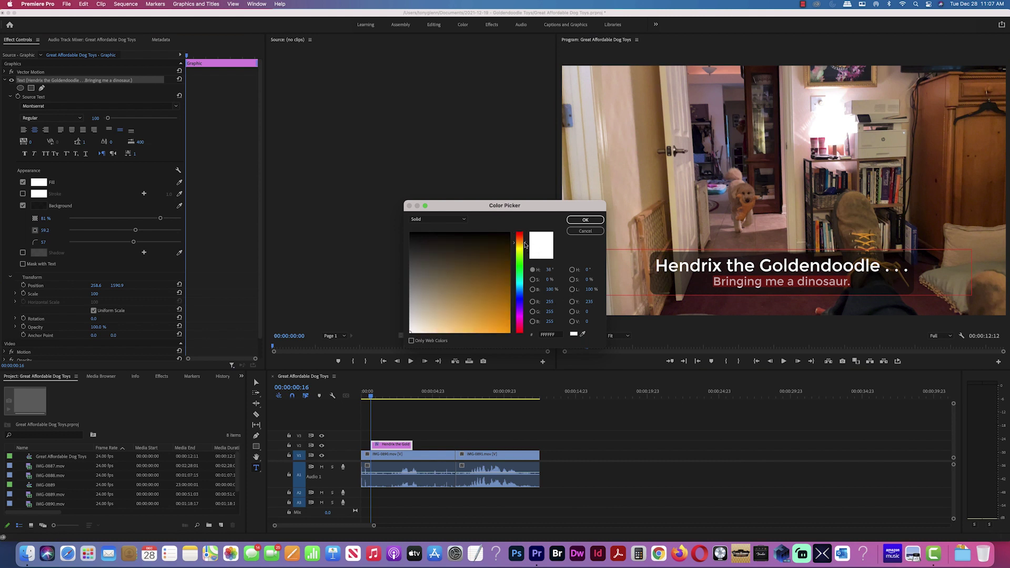
pyautogui.click(524, 240)
pyautogui.moveTo(474, 280); pyautogui.dragTo(452, 316)
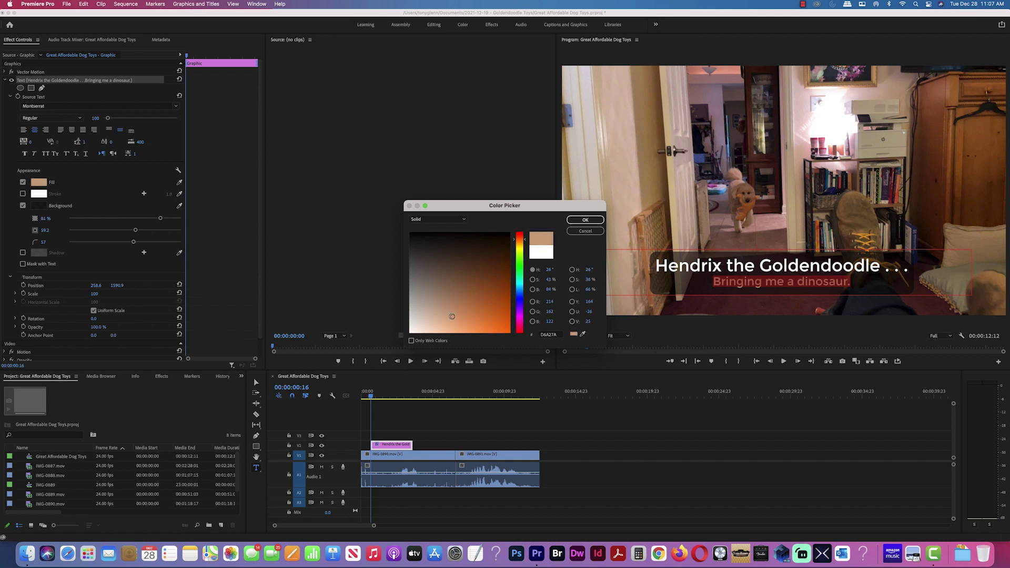
pyautogui.click(583, 220)
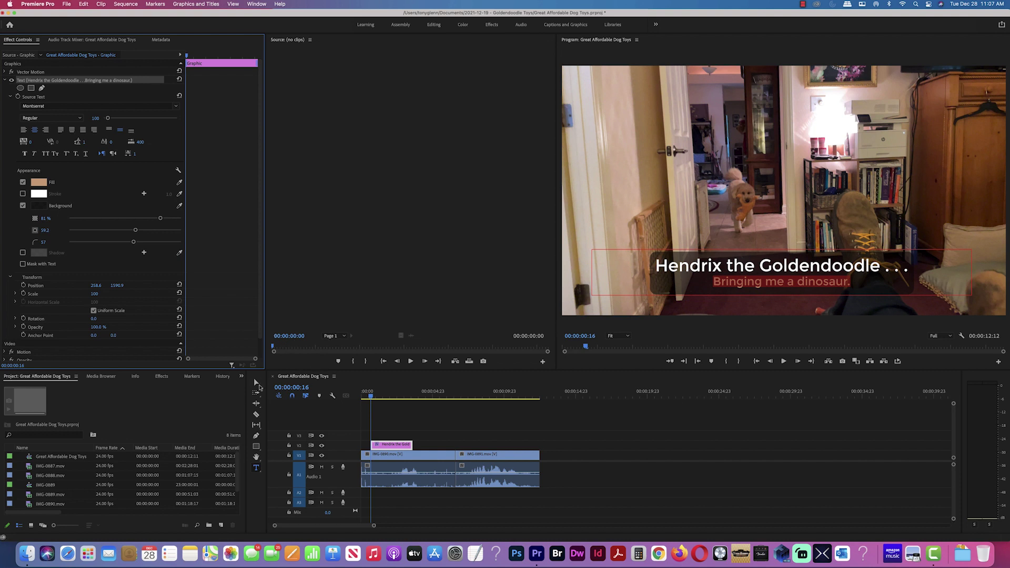
pyautogui.click(254, 378)
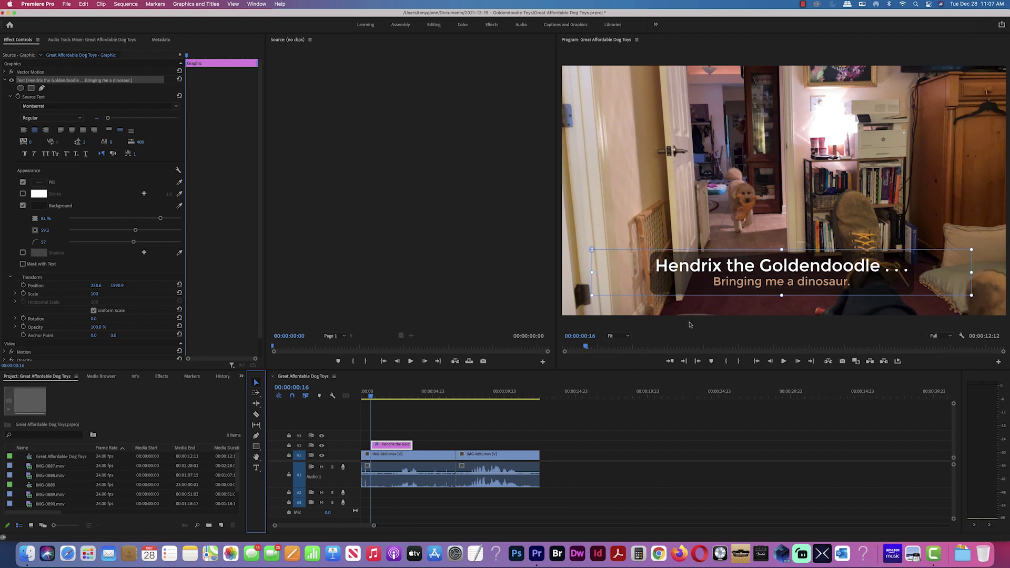
# Step: Shift the title slightly left, then type a 2 after Goldendoodle and make it subscript
pyautogui.moveTo(879, 277); pyautogui.dragTo(877, 277)
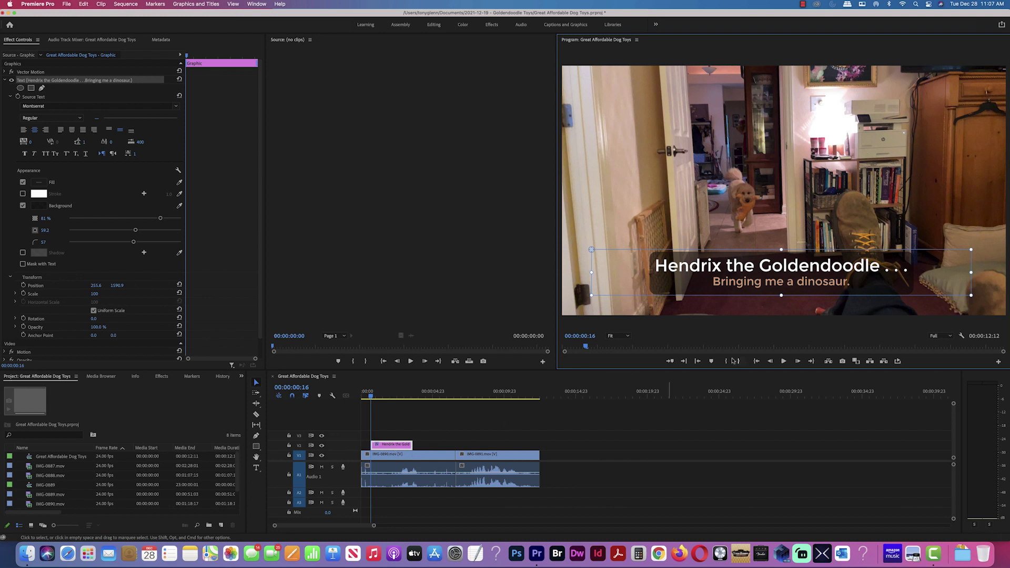
pyautogui.click(256, 467)
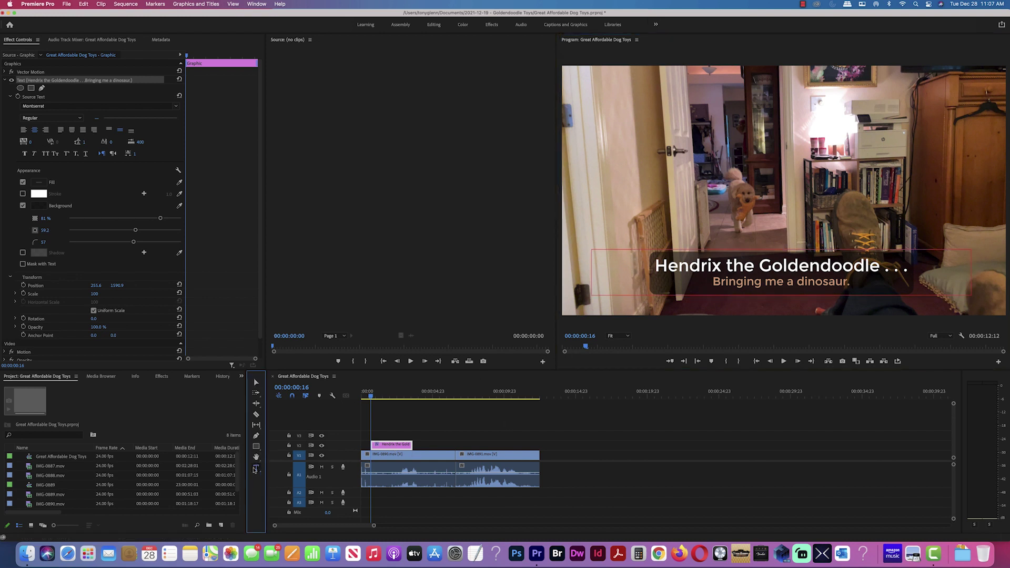
pyautogui.click(879, 267)
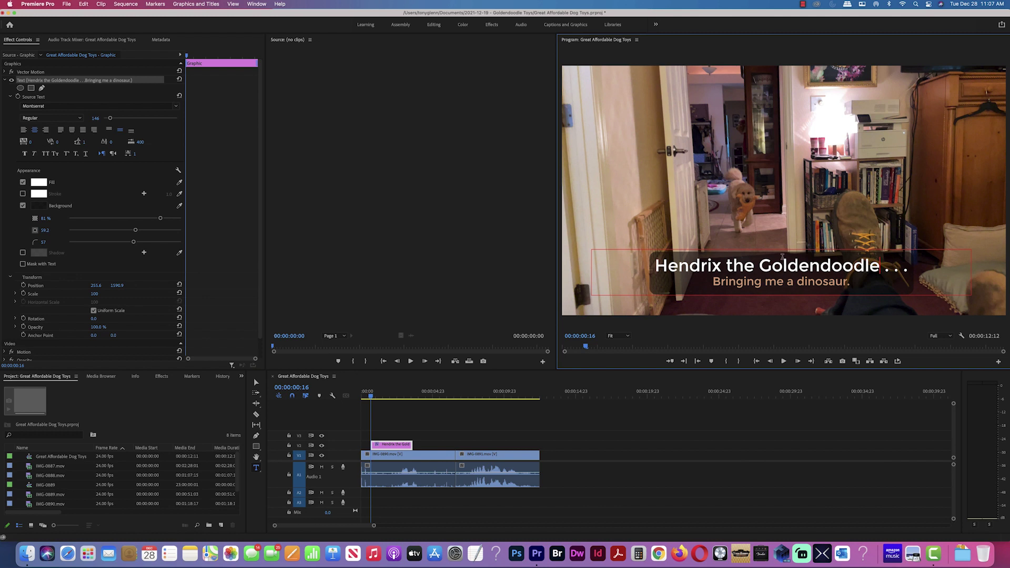
pyautogui.write('2')
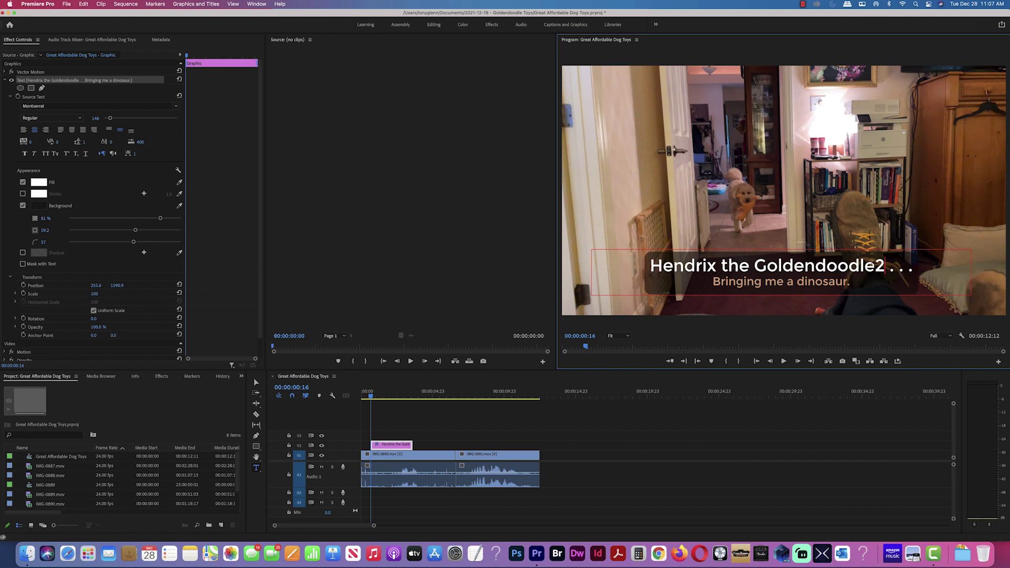
pyautogui.hotkey('shift', 'Left')
pyautogui.click(76, 153)
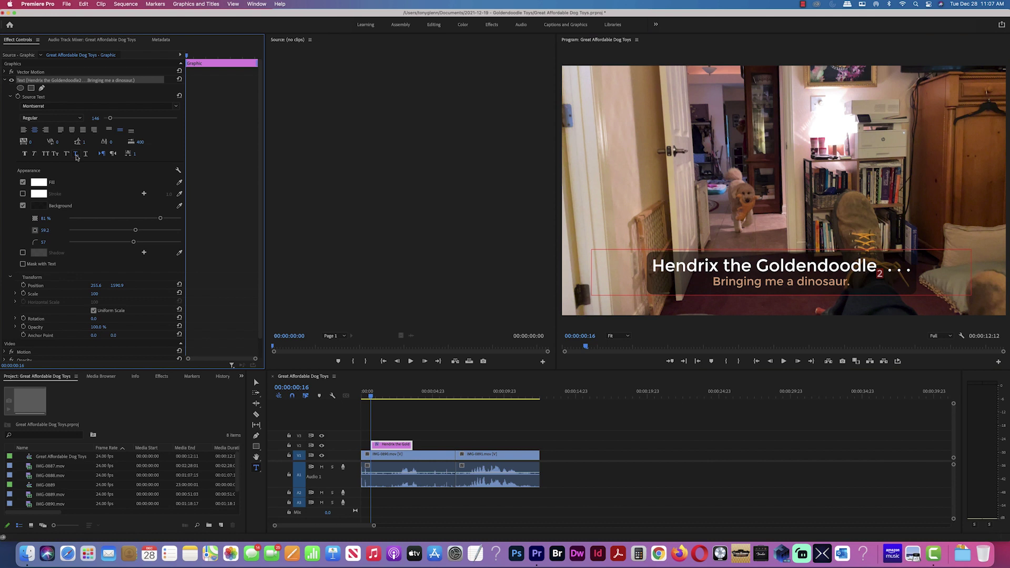
# Step: Raise the 2 after Goldendoodle into superscript position with a baseline shift
pyautogui.click(891, 284)
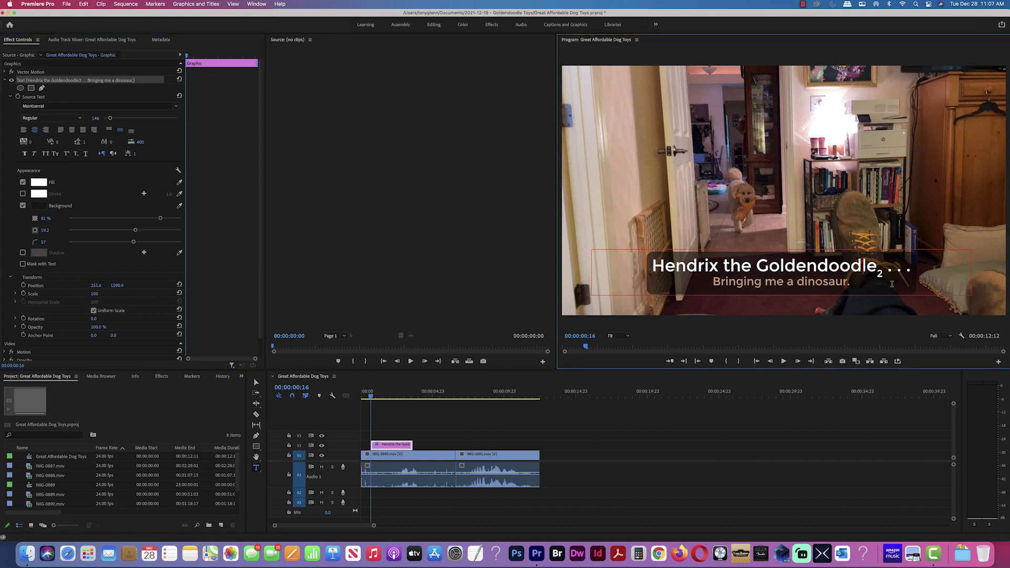
pyautogui.doubleClick(879, 274)
pyautogui.moveTo(112, 145); pyautogui.dragTo(118, 145)
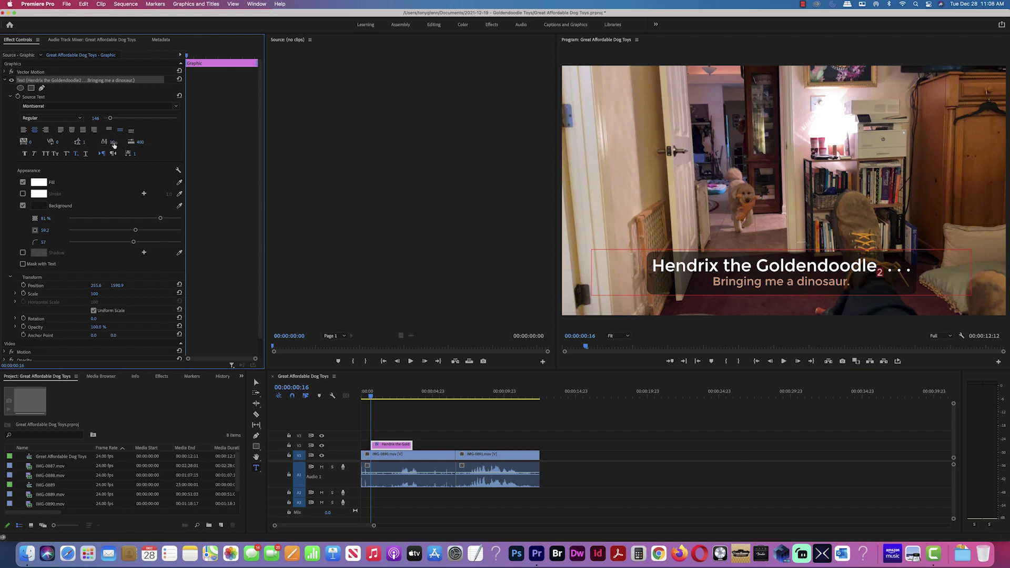
pyautogui.moveTo(114, 146); pyautogui.dragTo(117, 145)
pyautogui.moveTo(117, 145)
pyautogui.mouseDown()
pyautogui.moveTo(191, 145)
pyautogui.moveTo(118, 145)
pyautogui.mouseUp()
pyautogui.click(805, 268)
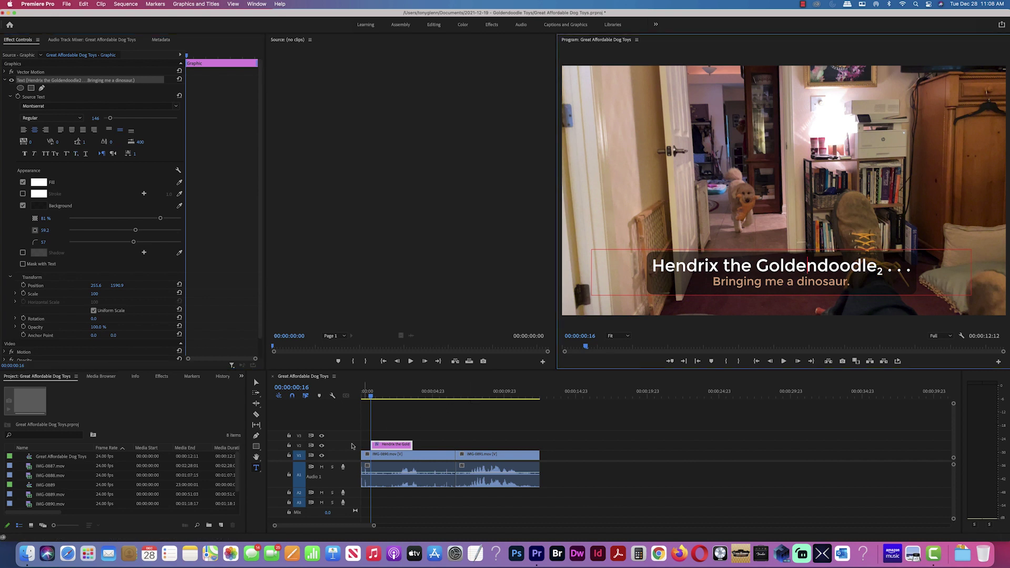
# Step: Delete the 2 after Goldendoodle and switch off the title's background box
pyautogui.click(256, 382)
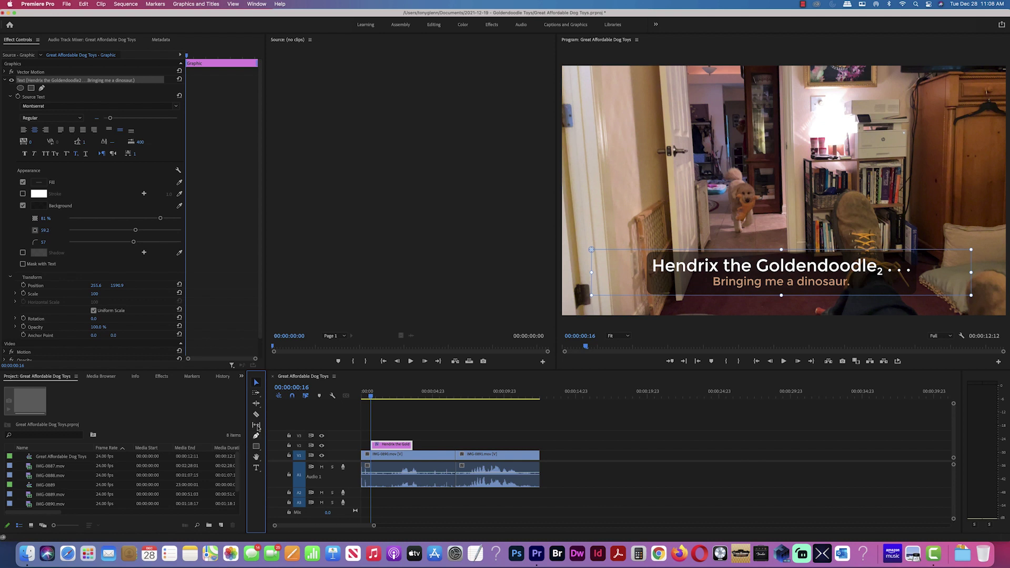
pyautogui.click(256, 467)
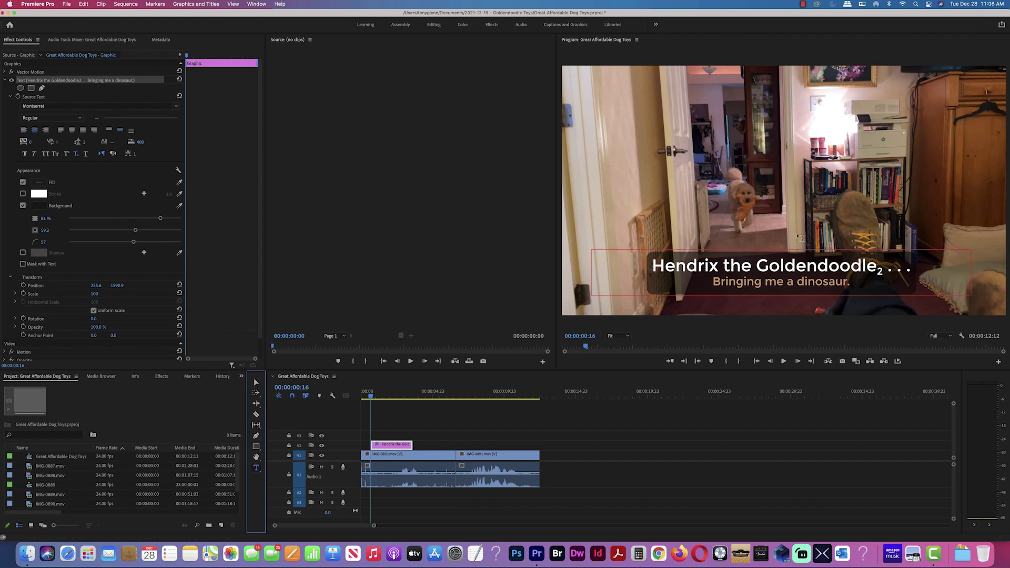
pyautogui.click(879, 271)
pyautogui.press('BackSpace')
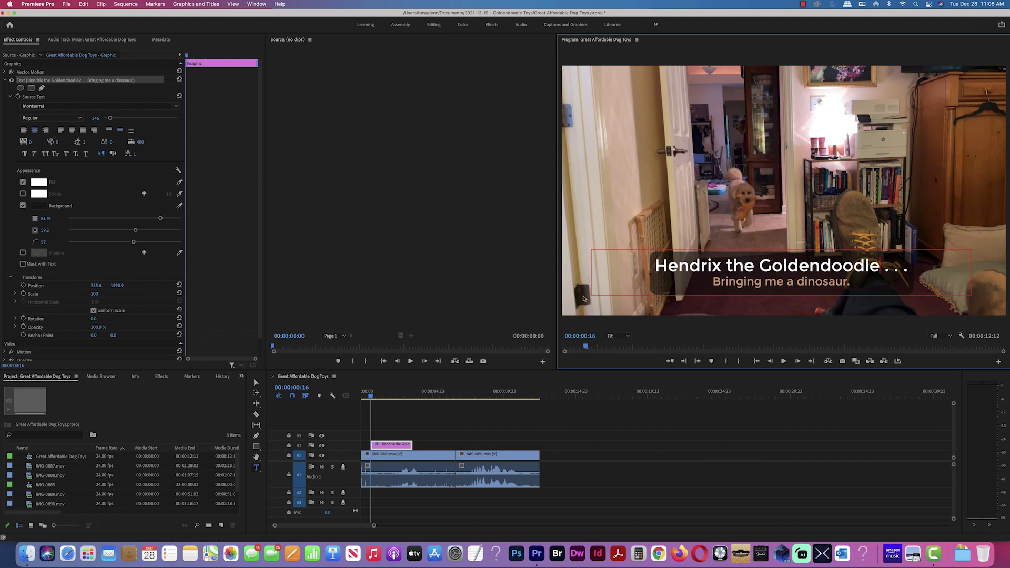
pyautogui.click(23, 205)
# Step: Turn on the title's drop shadow and set its colour to pure black
pyautogui.moveTo(854, 283); pyautogui.dragTo(655, 265)
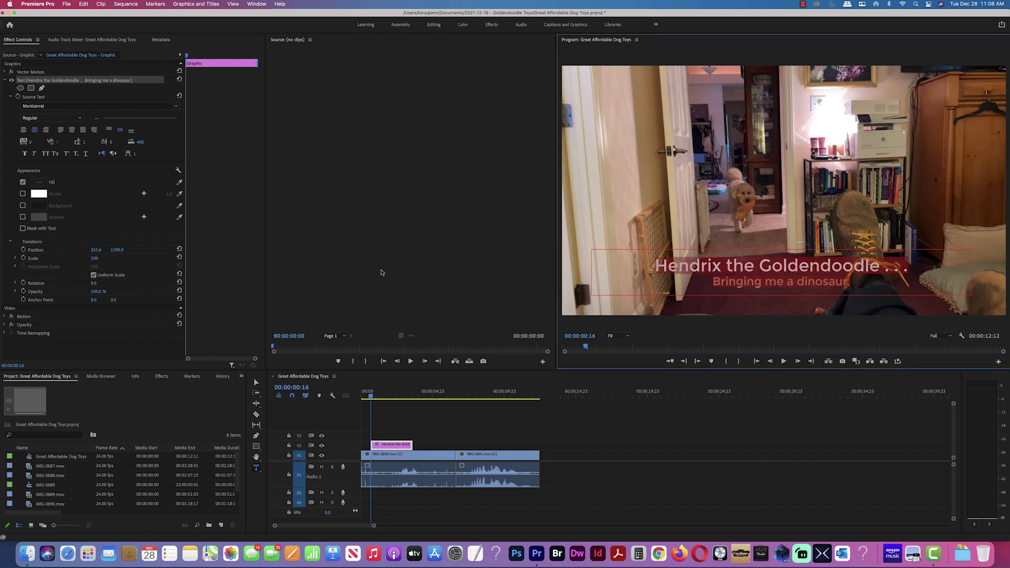
pyautogui.click(23, 217)
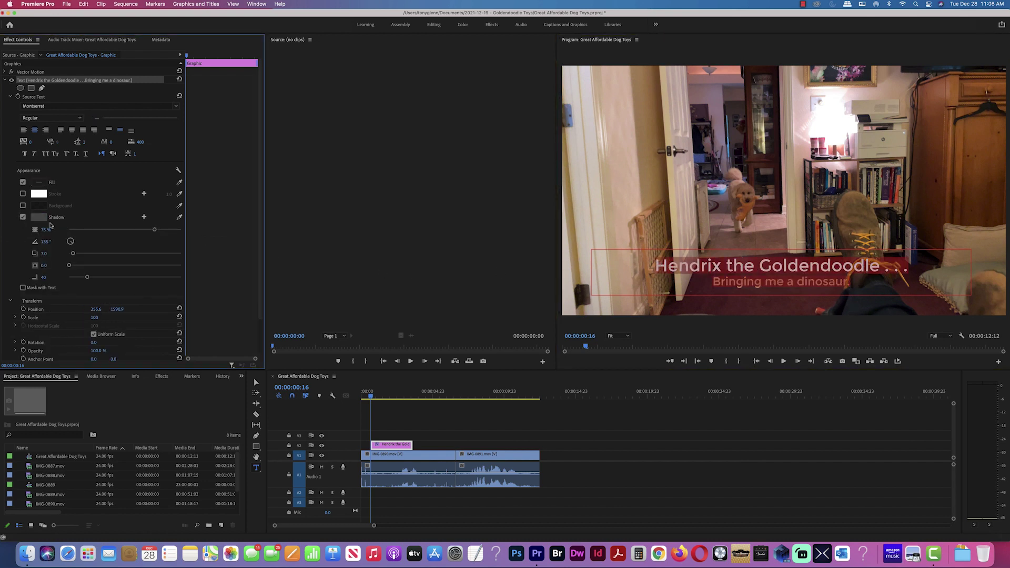
pyautogui.click(39, 217)
pyautogui.click(413, 233)
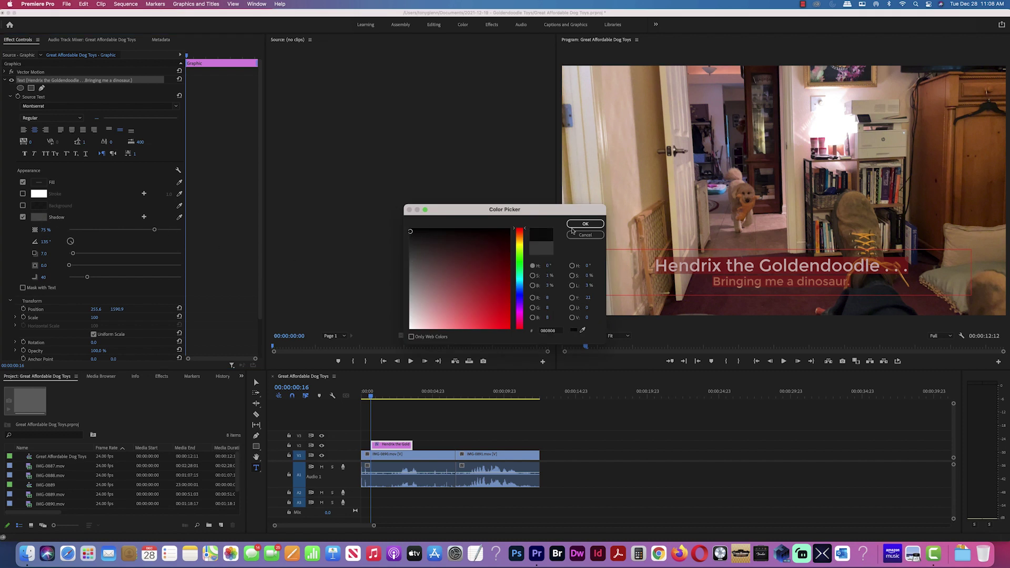
pyautogui.click(584, 224)
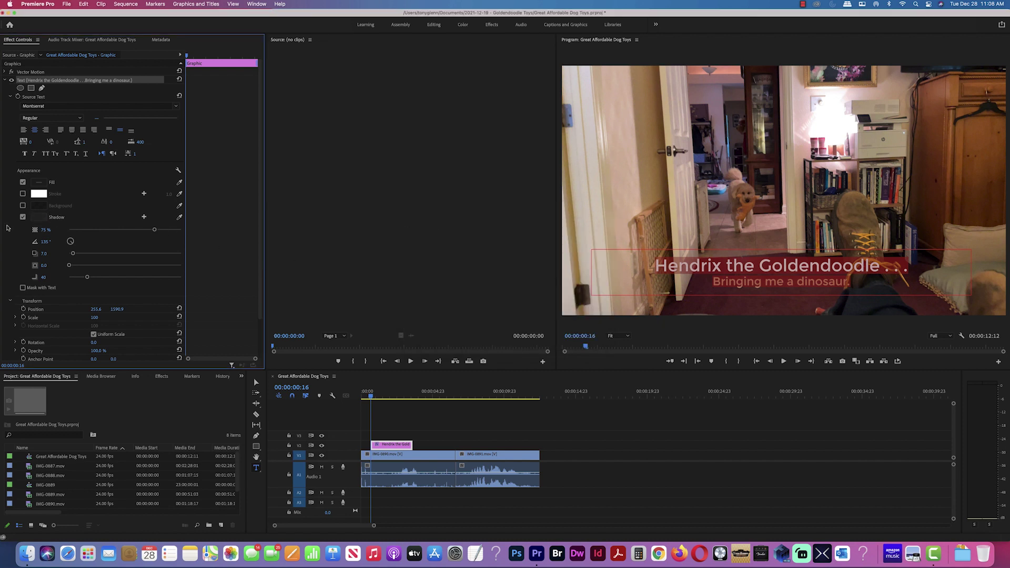
pyautogui.click(39, 217)
pyautogui.click(409, 229)
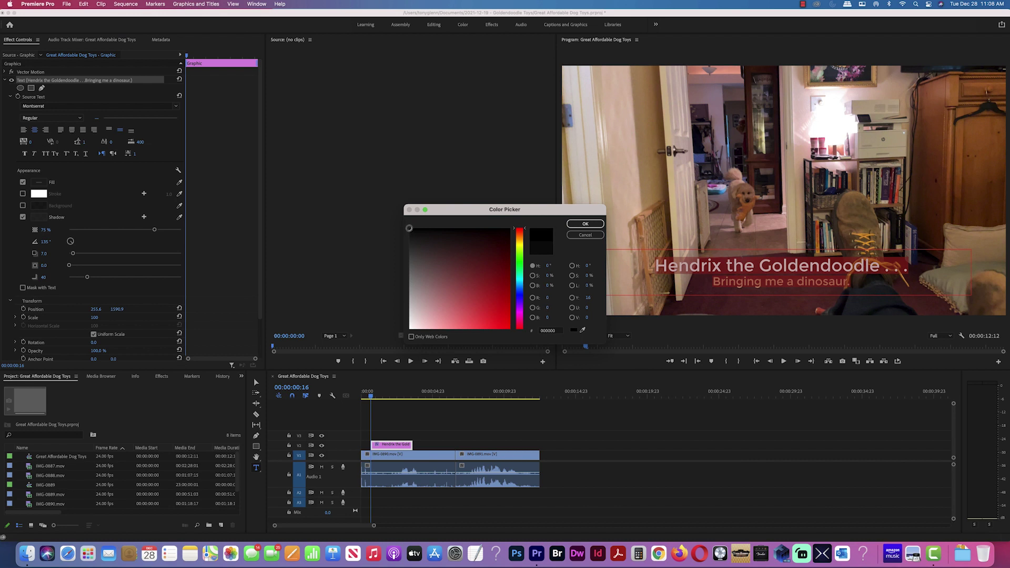
pyautogui.click(572, 228)
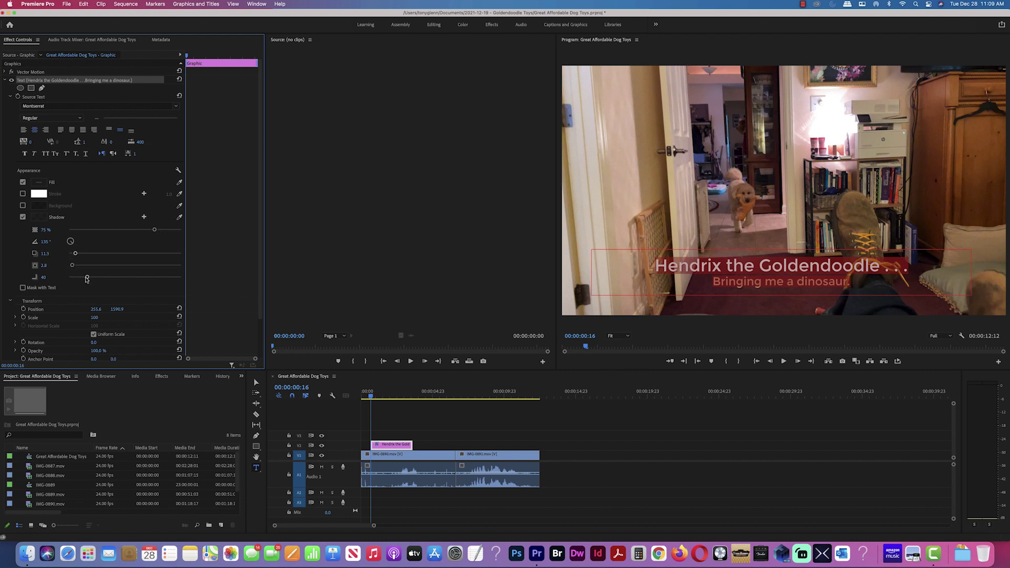
# Step: Raise the shadow blur slightly, then switch the shadow off to compare
pyautogui.moveTo(87, 277); pyautogui.dragTo(90, 278)
pyautogui.click(256, 383)
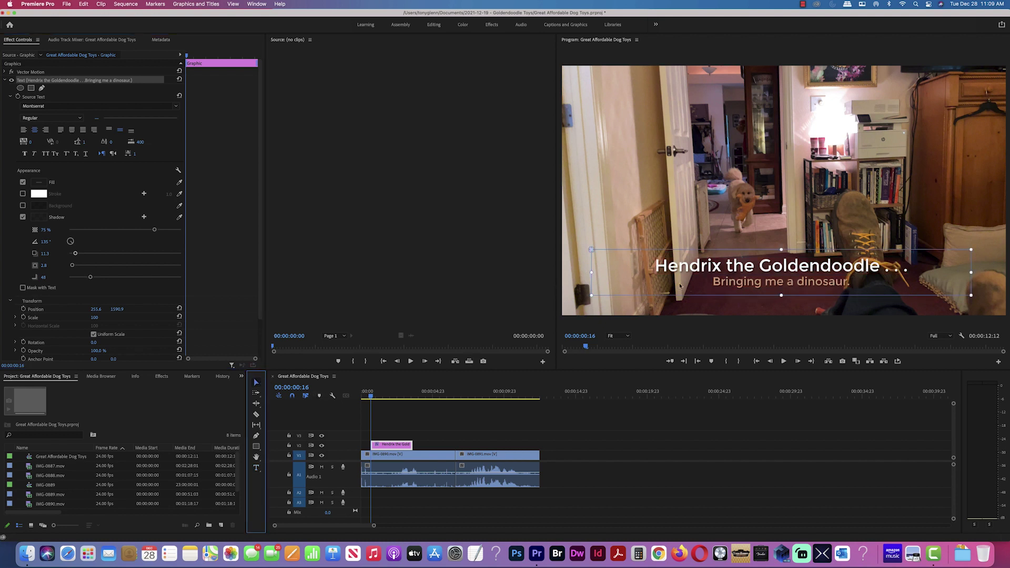
pyautogui.click(22, 217)
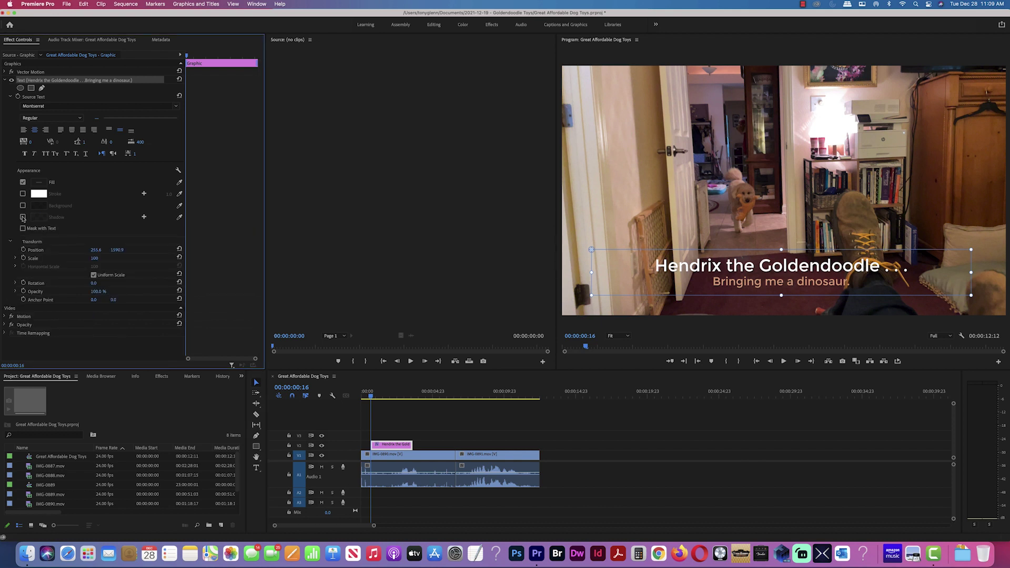
# Step: Leave the Hendrix title with both Background and Shadow unchecked in Appearance
pyautogui.click(22, 217)
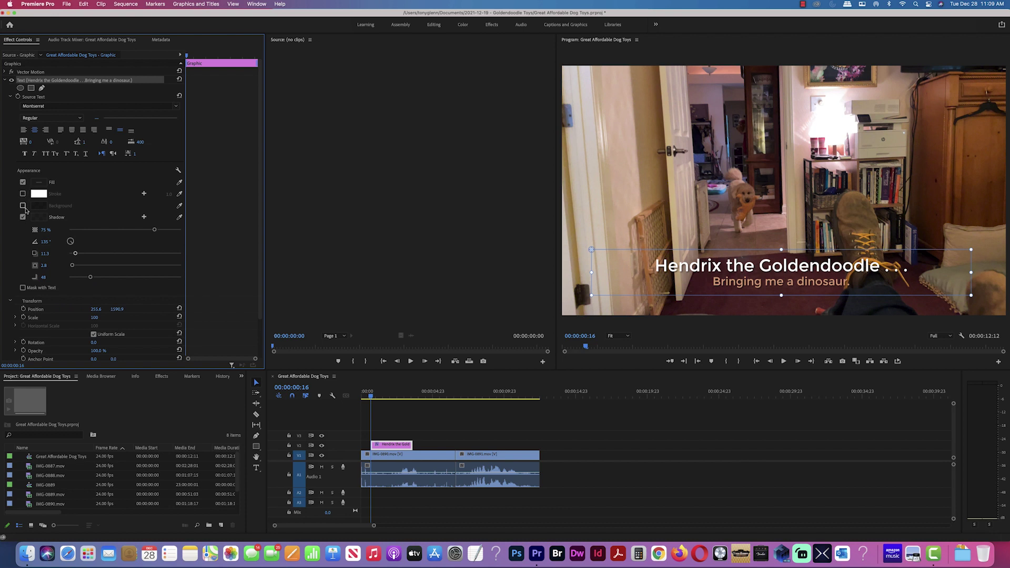
pyautogui.click(22, 205)
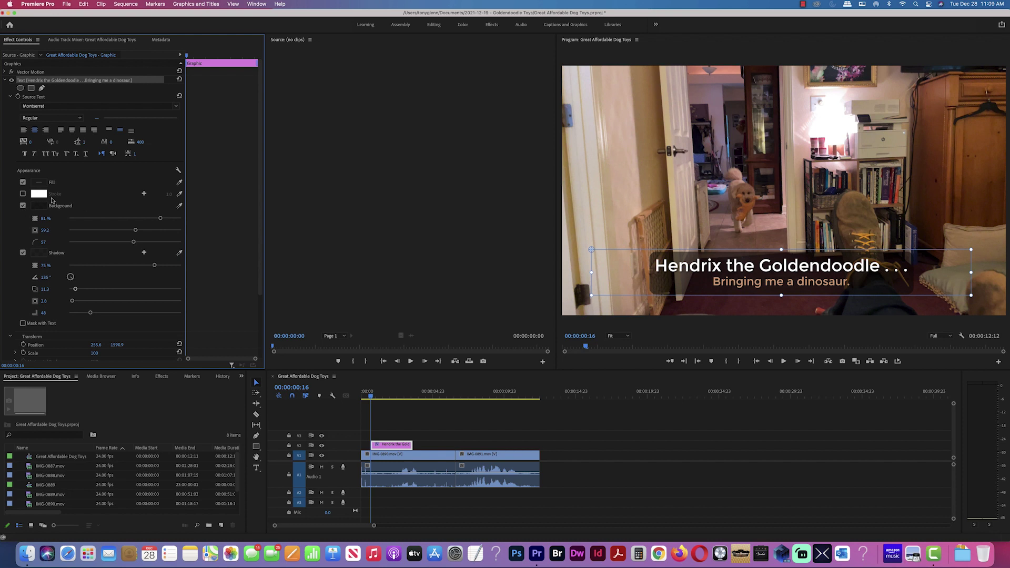
pyautogui.click(23, 205)
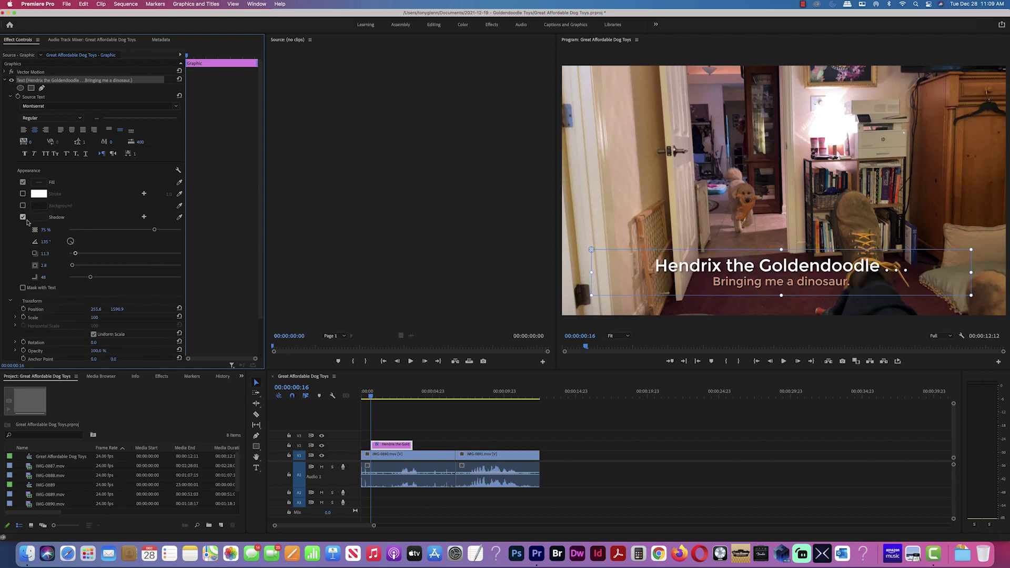
pyautogui.click(22, 217)
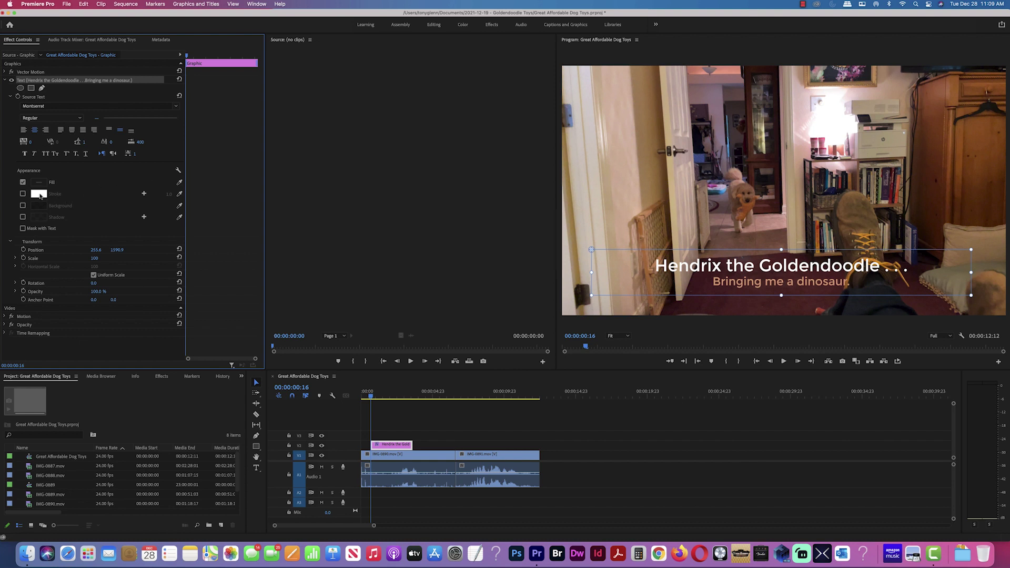
# Step: Add a black stroke to the title text, widen it to 16, then switch it off to compare
pyautogui.click(22, 193)
pyautogui.click(42, 196)
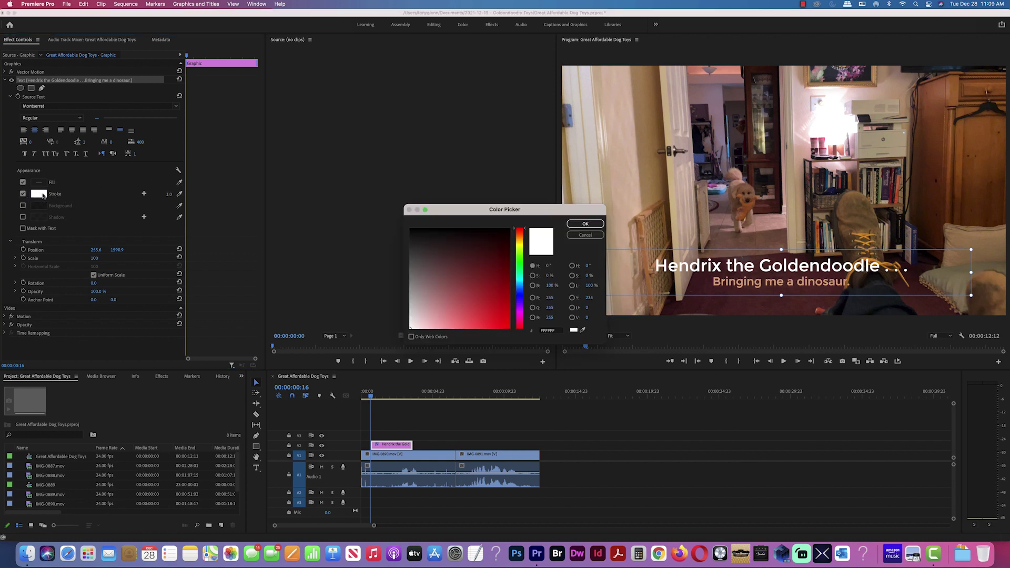
pyautogui.click(411, 229)
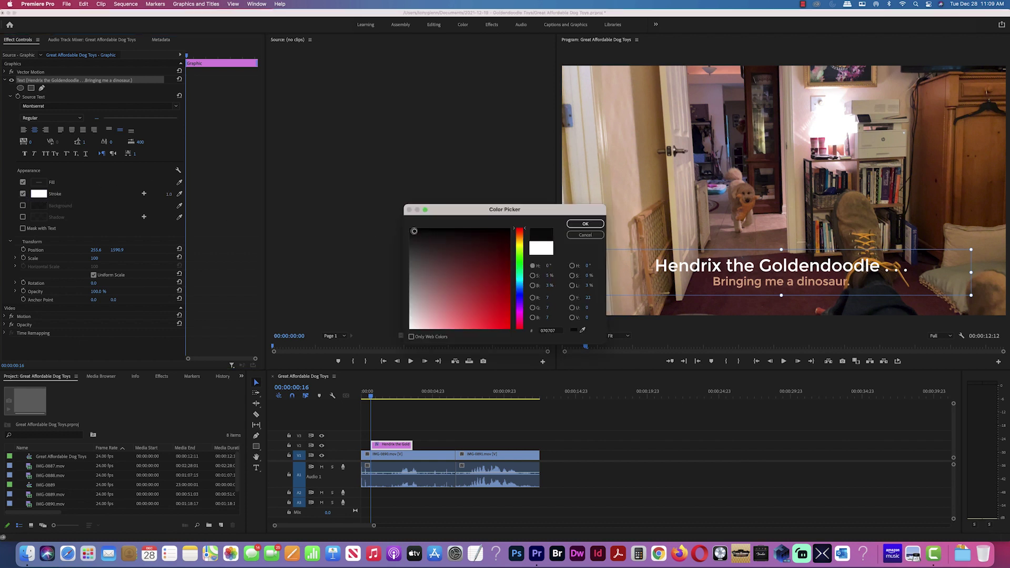
pyautogui.click(584, 224)
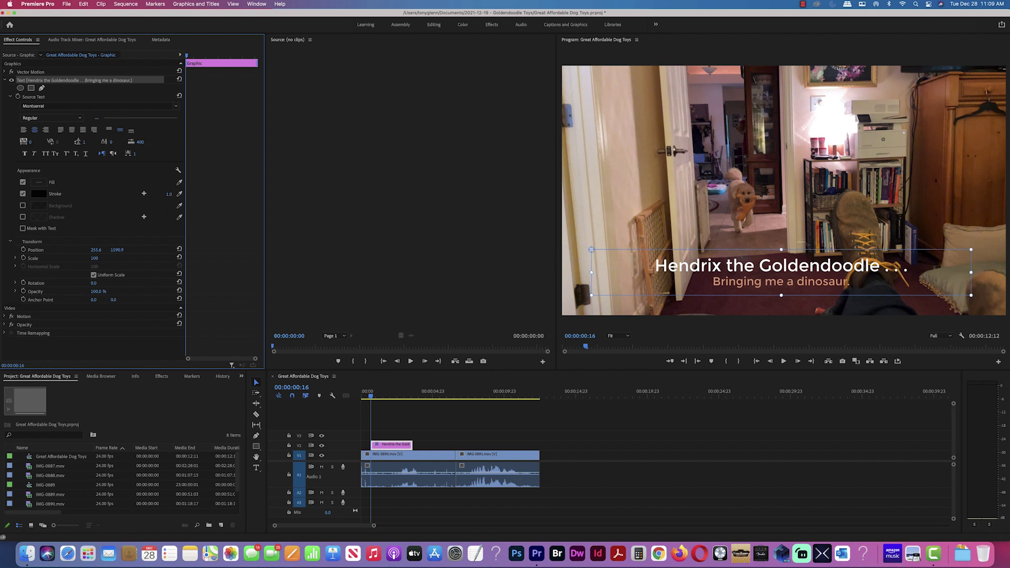
pyautogui.moveTo(169, 194)
pyautogui.mouseDown()
pyautogui.moveTo(182, 194)
pyautogui.moveTo(161, 194)
pyautogui.mouseUp()
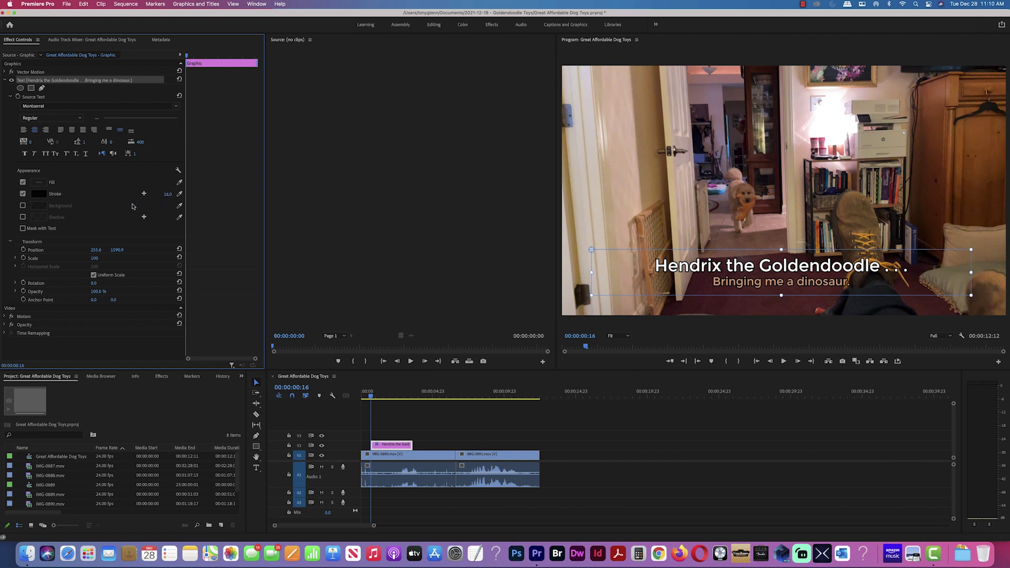
pyautogui.click(22, 194)
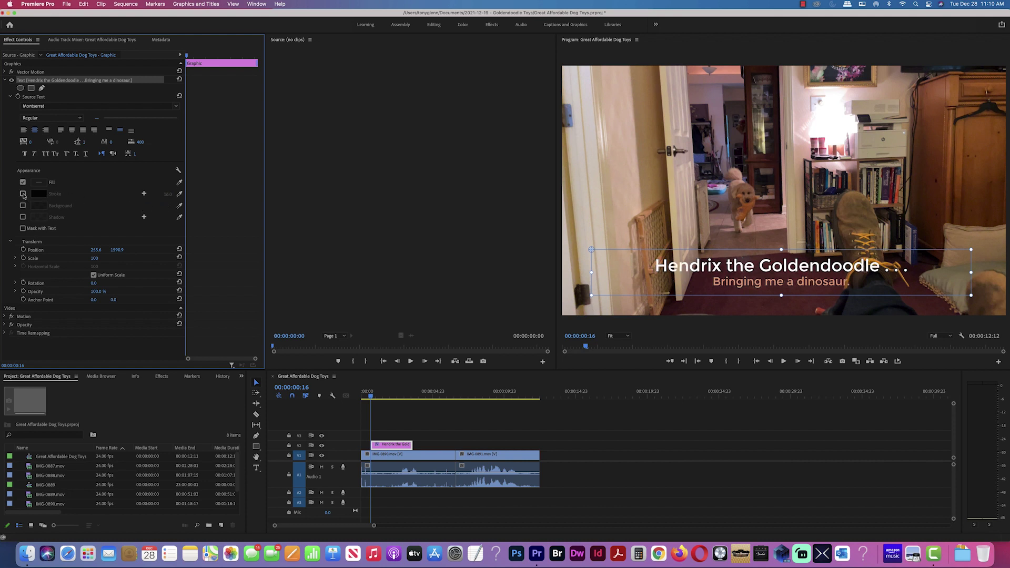
# Step: Re-enable the stroke, dark background box and drop shadow on the title, deselect it, and save
pyautogui.click(23, 194)
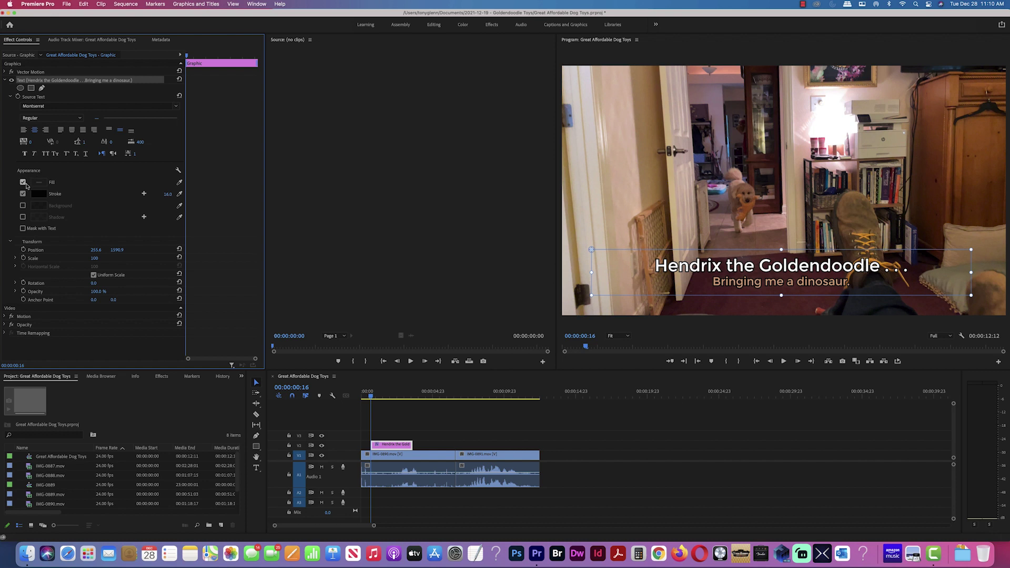
pyautogui.click(23, 206)
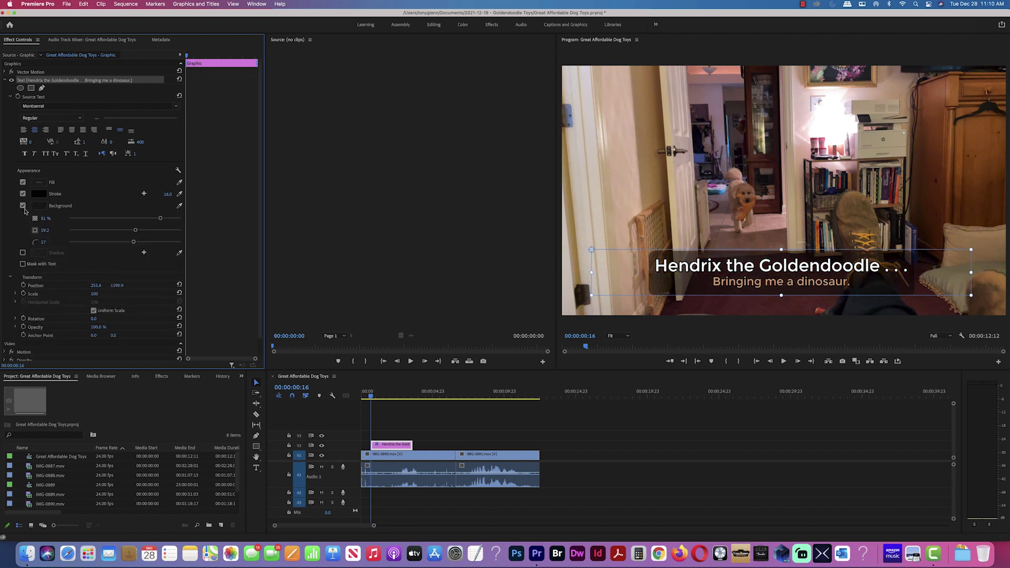
pyautogui.click(22, 253)
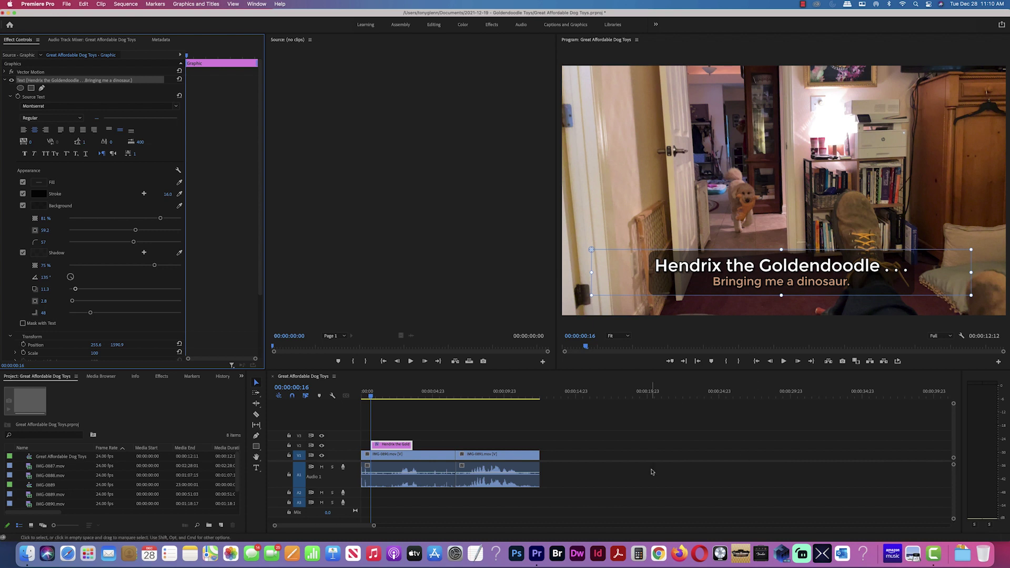
pyautogui.click(573, 412)
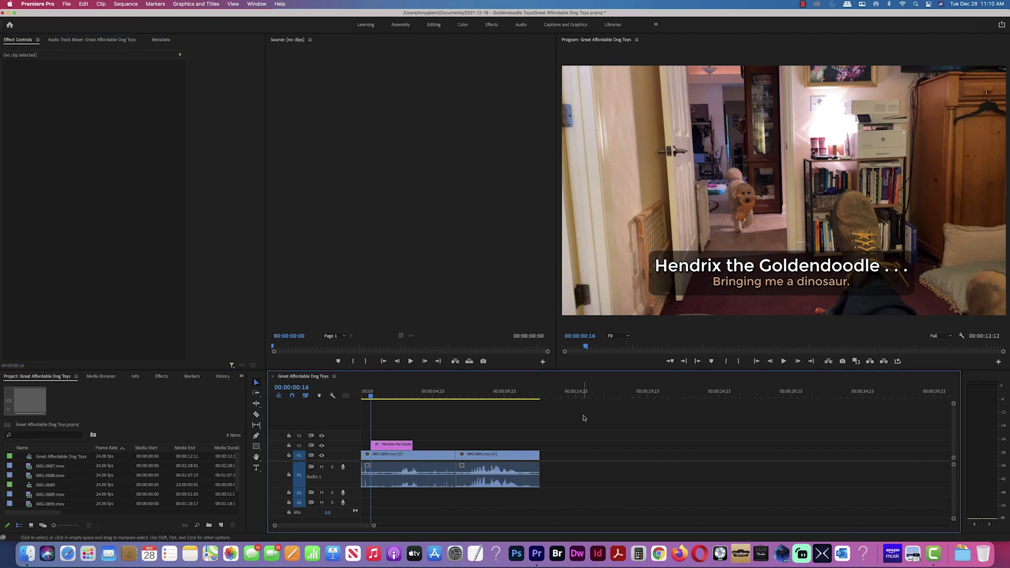
pyautogui.press('super+s')
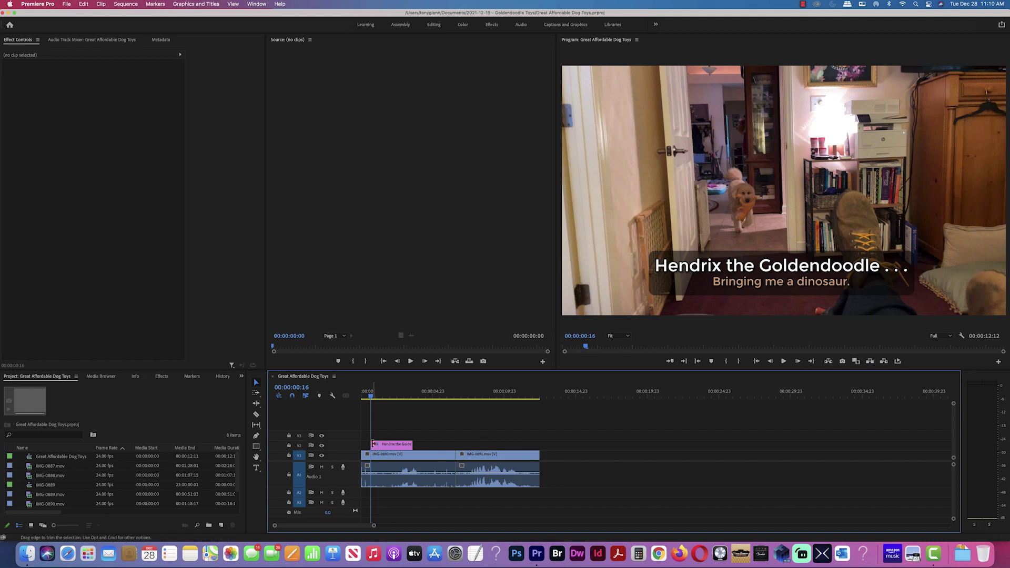
# Step: Apply a default cross dissolve to the start of the title clip and preview the fade-in
pyautogui.rightClick(373, 444)
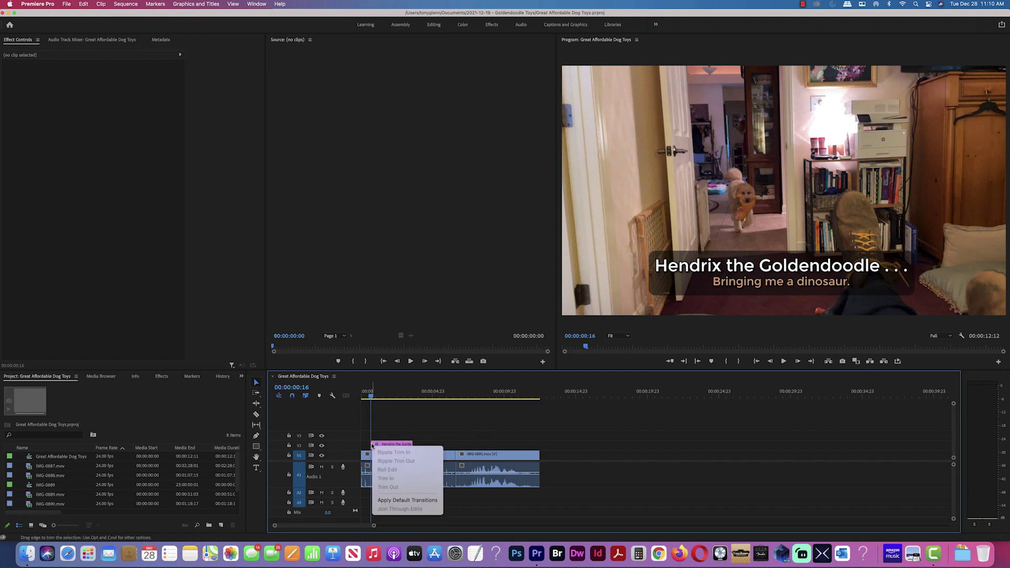
pyautogui.click(408, 496)
pyautogui.press('space')
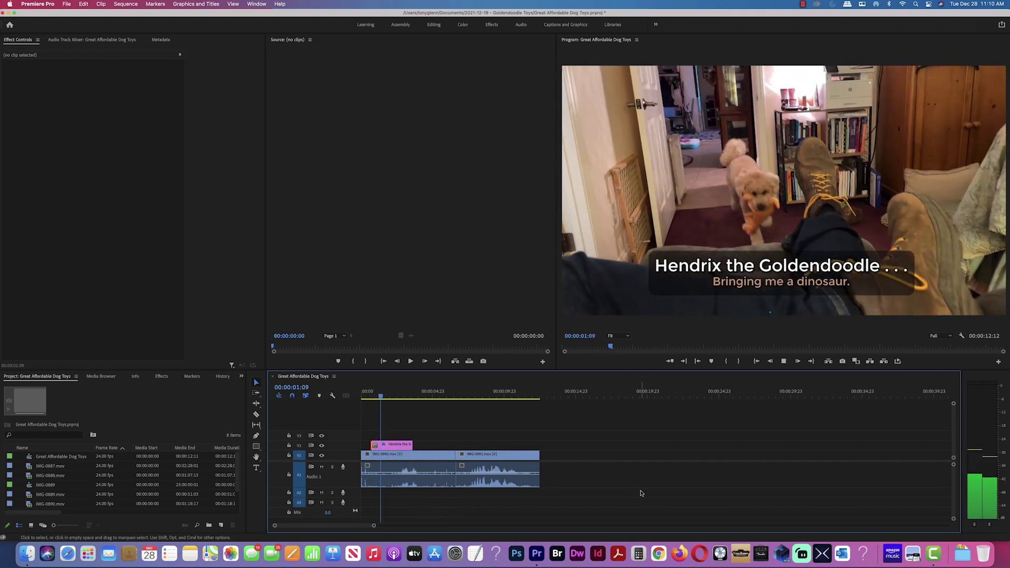
pyautogui.click(370, 396)
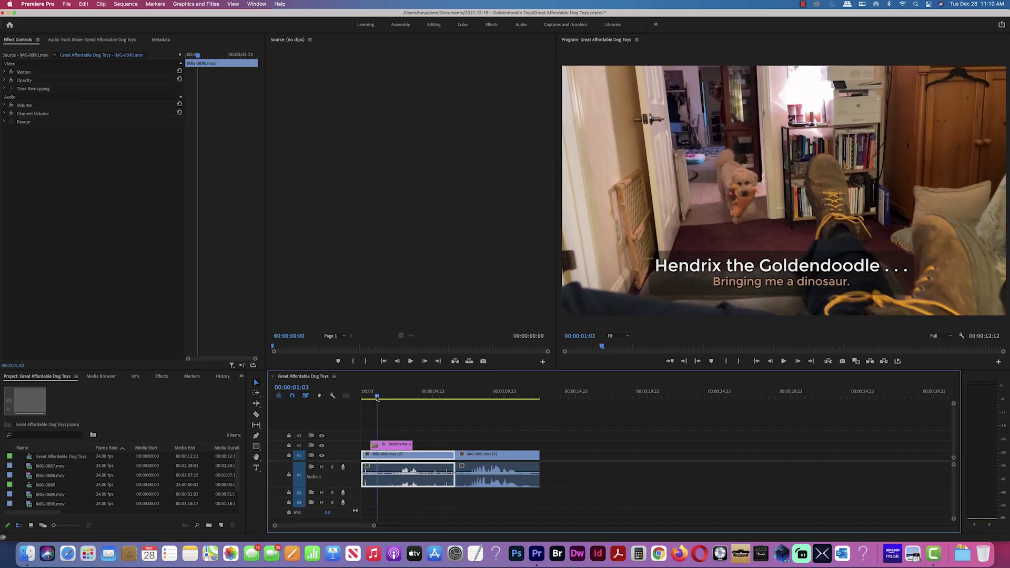
pyautogui.moveTo(370, 397); pyautogui.dragTo(374, 397)
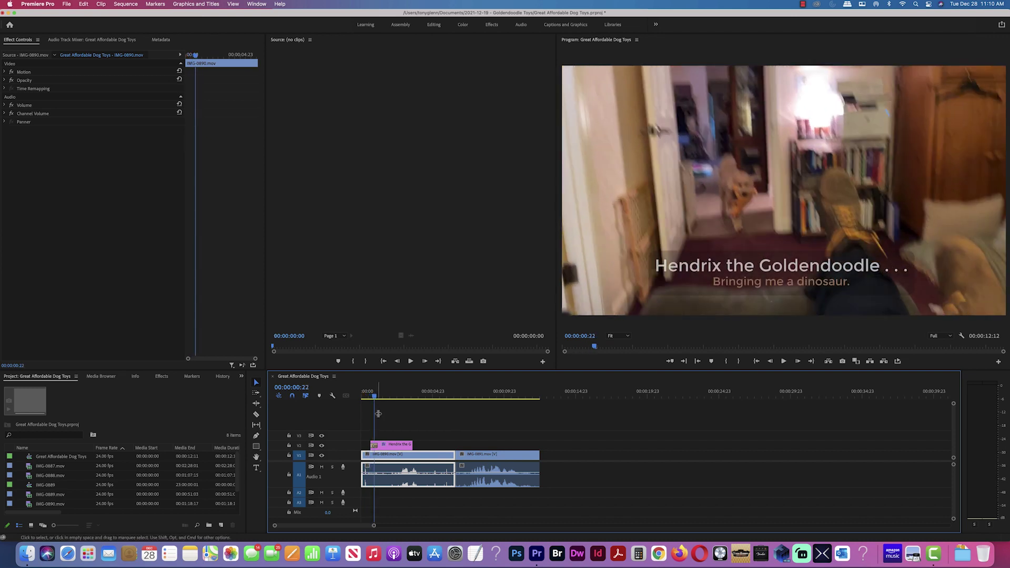
pyautogui.click(374, 448)
# Step: Trim the title clip's end slightly and apply a default cross dissolve there
pyautogui.click(423, 448)
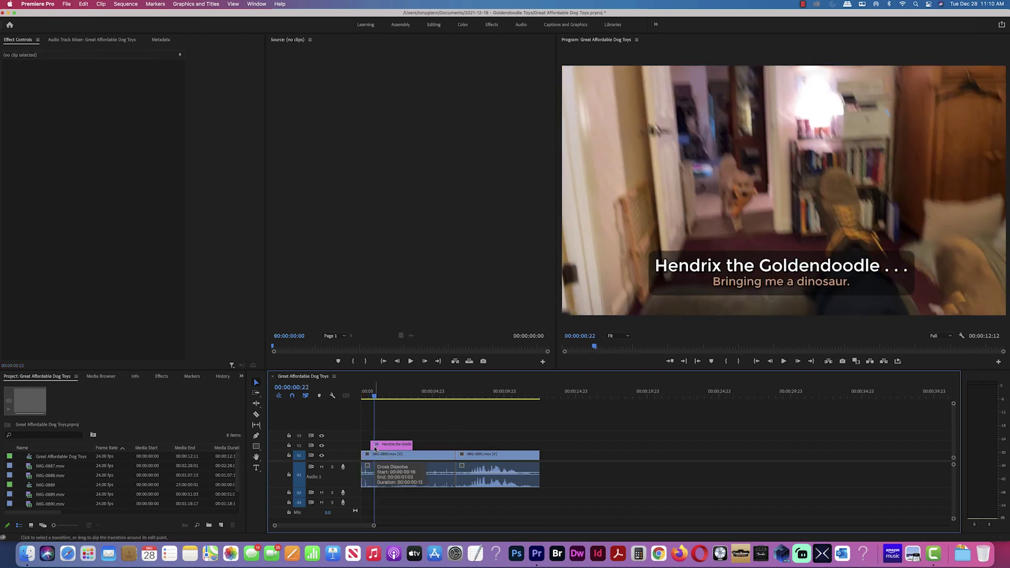
pyautogui.rightClick(413, 448)
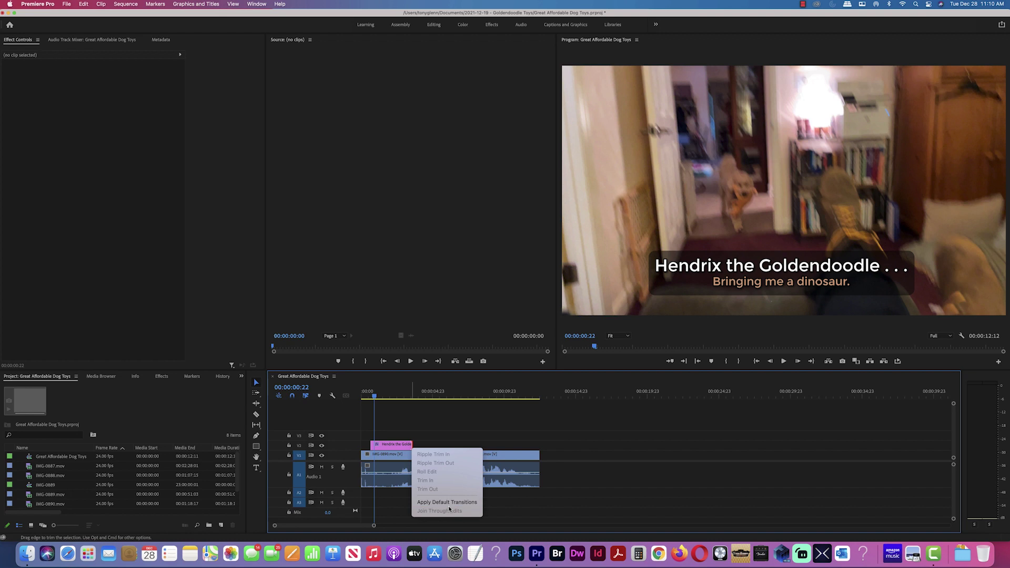
pyautogui.click(409, 451)
pyautogui.moveTo(410, 445); pyautogui.dragTo(409, 444)
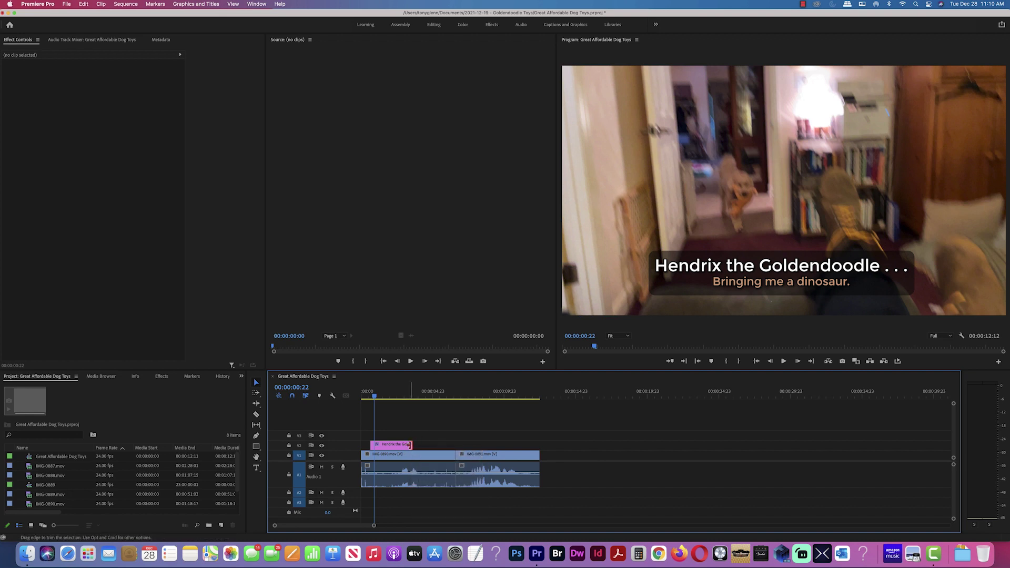
pyautogui.rightClick(409, 445)
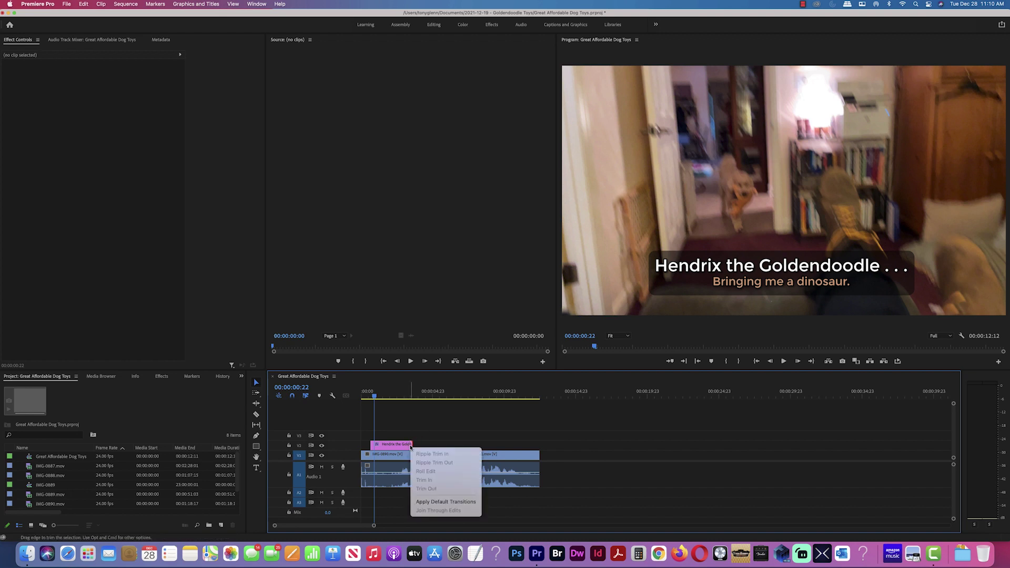
pyautogui.click(445, 502)
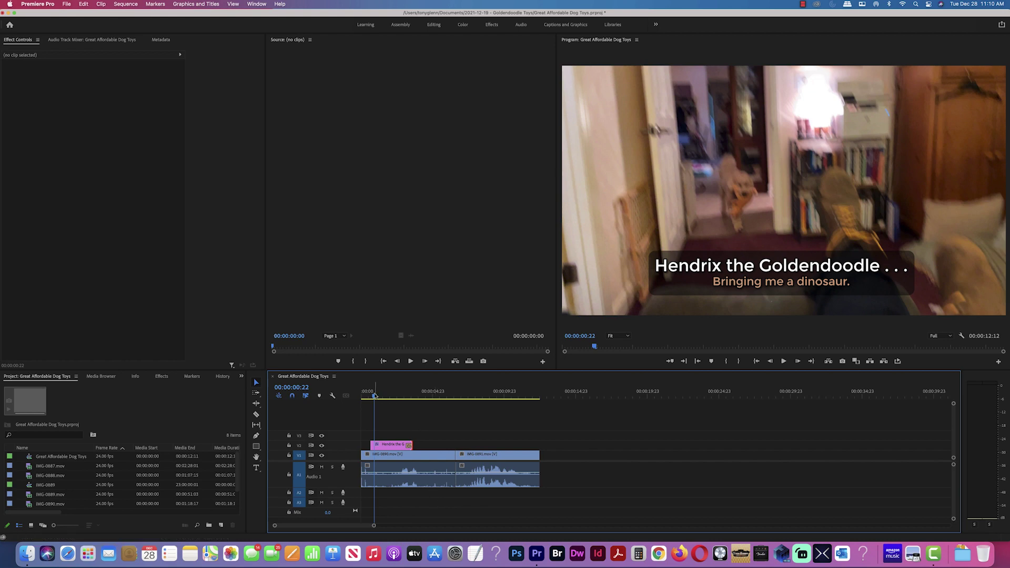
# Step: Reselect the Hendrix title clip, collapse its text properties and enlarge the lower panels
pyautogui.click(394, 397)
pyautogui.moveTo(395, 402); pyautogui.dragTo(375, 397)
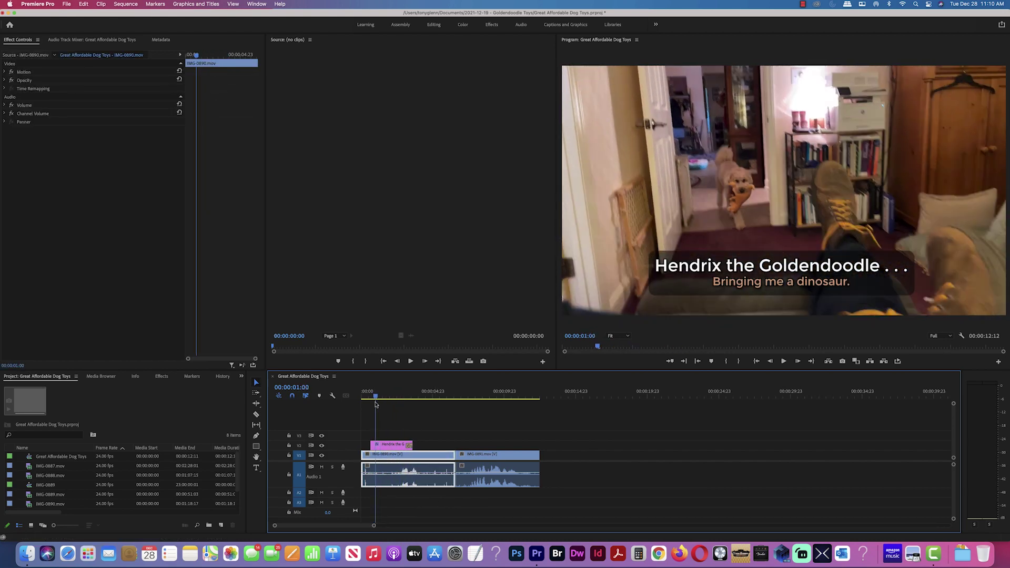
pyautogui.click(385, 446)
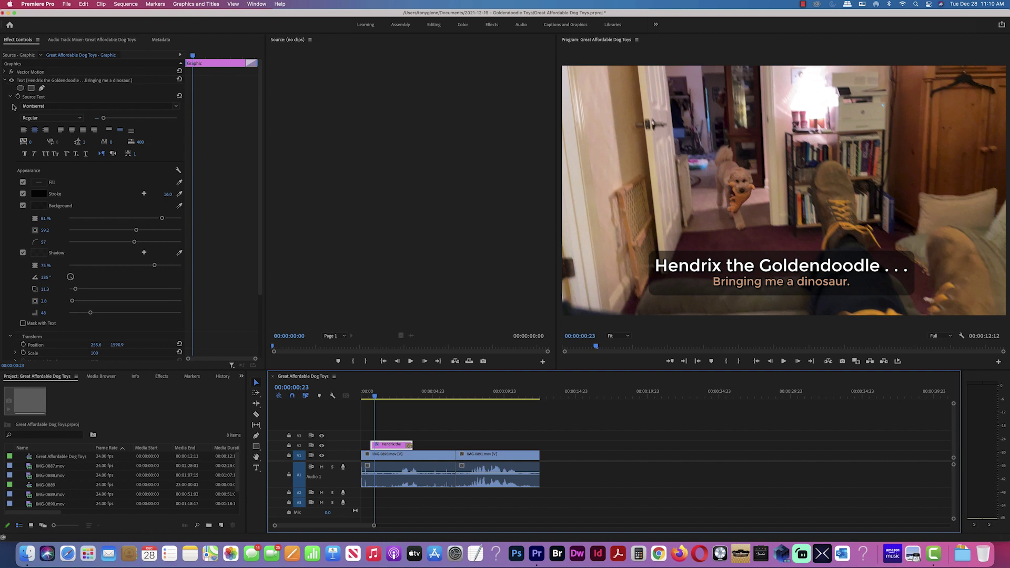
pyautogui.click(5, 81)
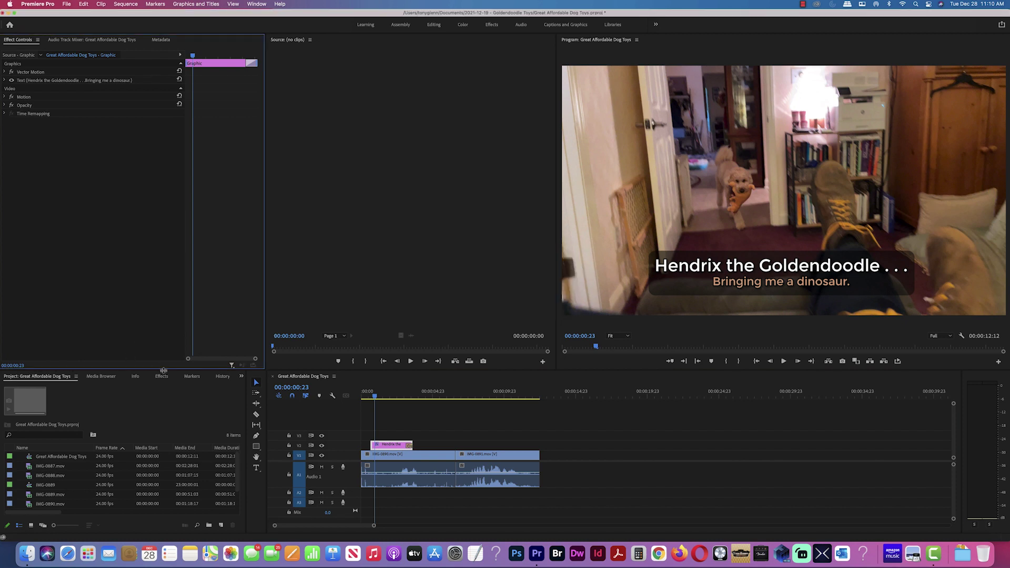
pyautogui.moveTo(164, 370); pyautogui.dragTo(159, 295)
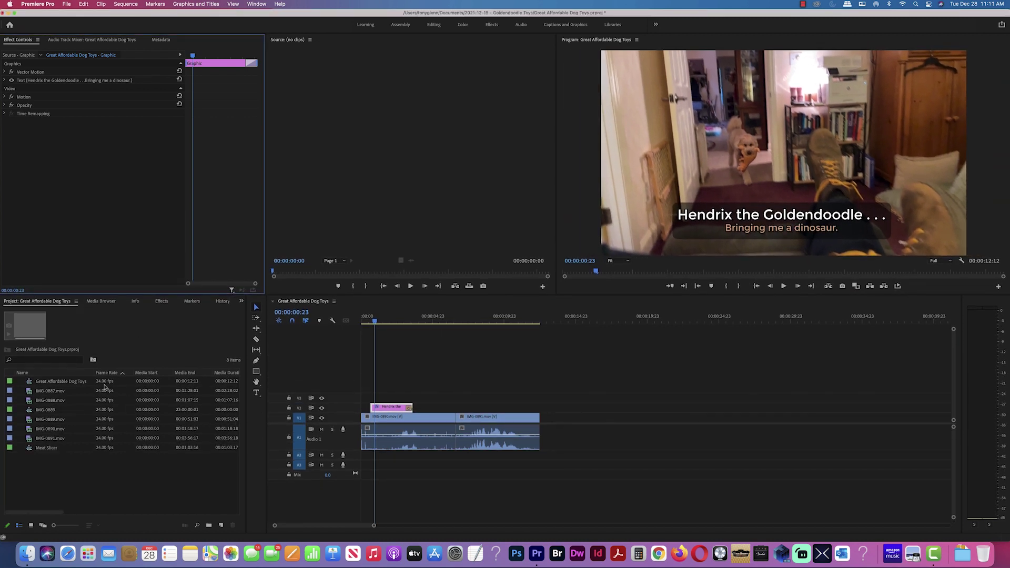
# Step: Apply the Slide > Push transition to the title's start and preview it
pyautogui.click(161, 301)
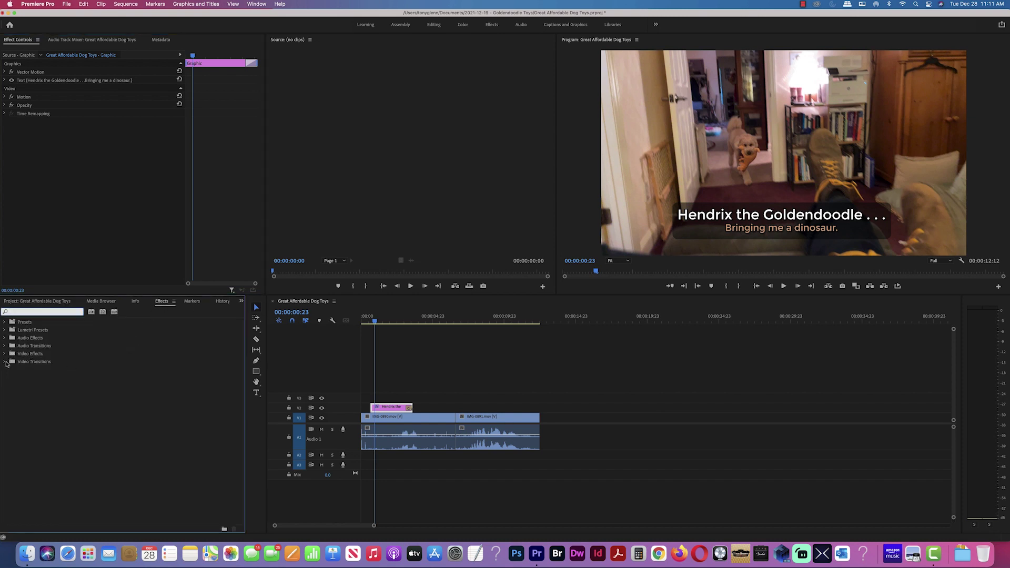
pyautogui.click(5, 361)
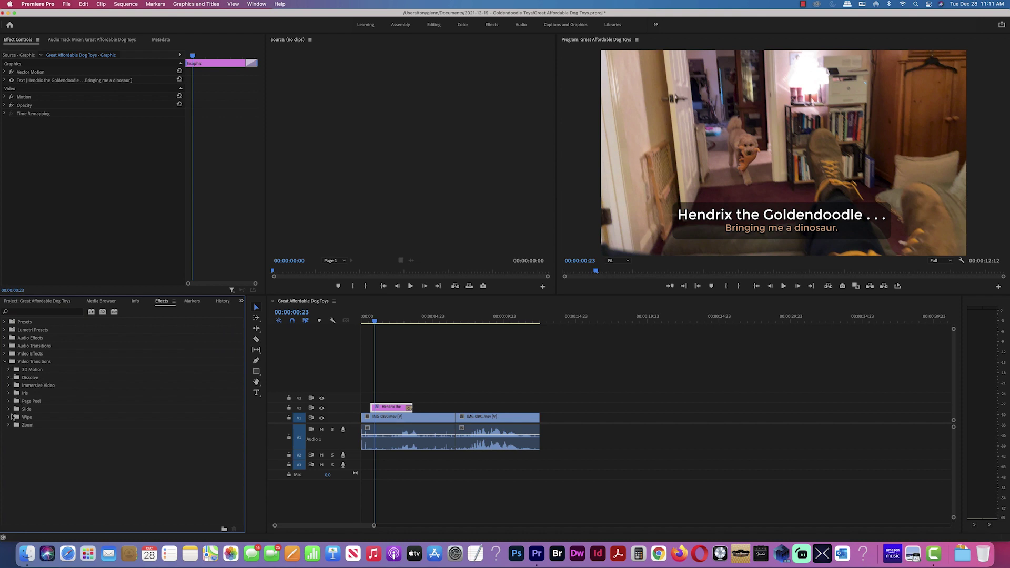
pyautogui.click(9, 409)
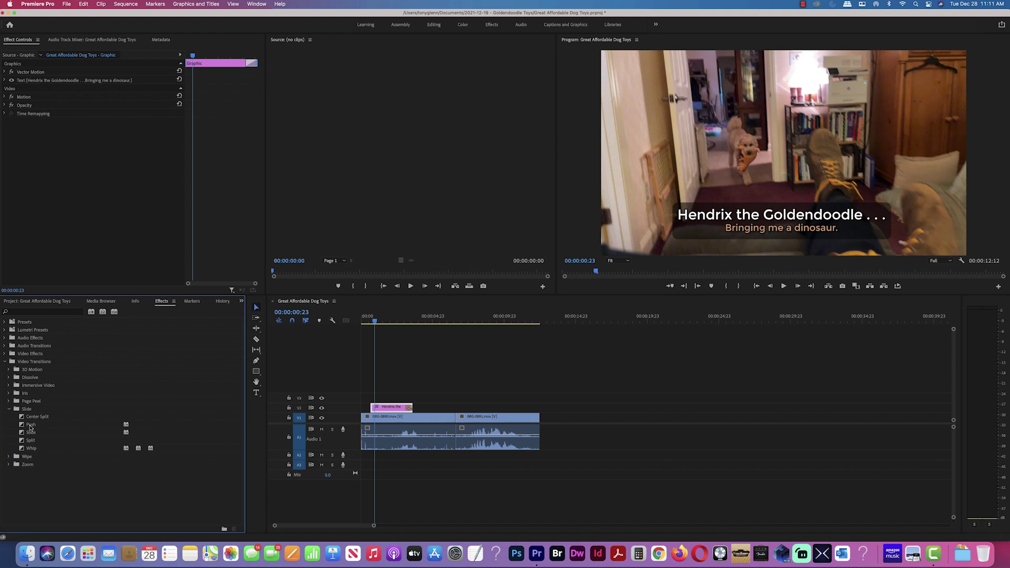
pyautogui.moveTo(22, 426); pyautogui.dragTo(374, 409)
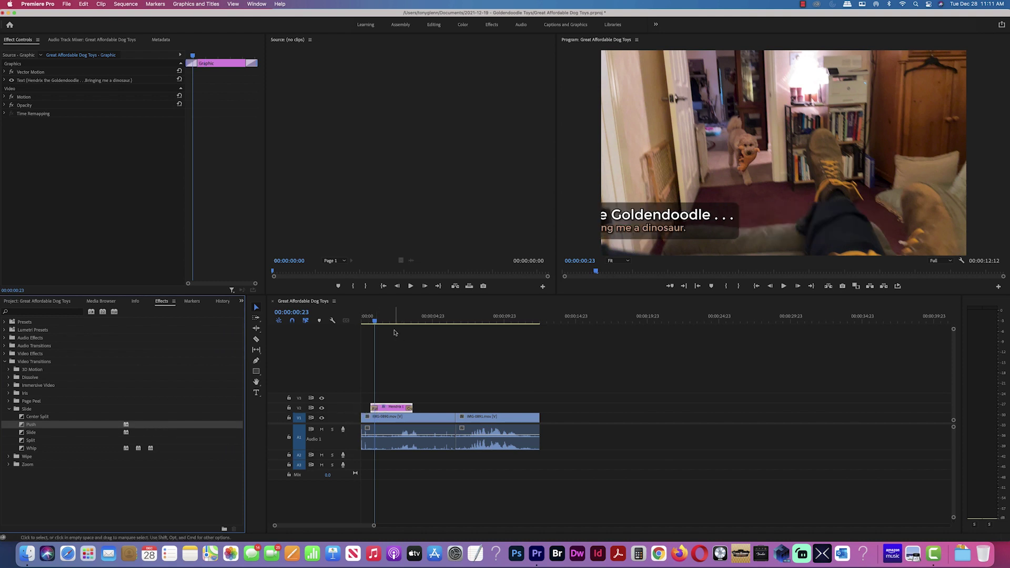
pyautogui.click(363, 318)
pyautogui.press('space')
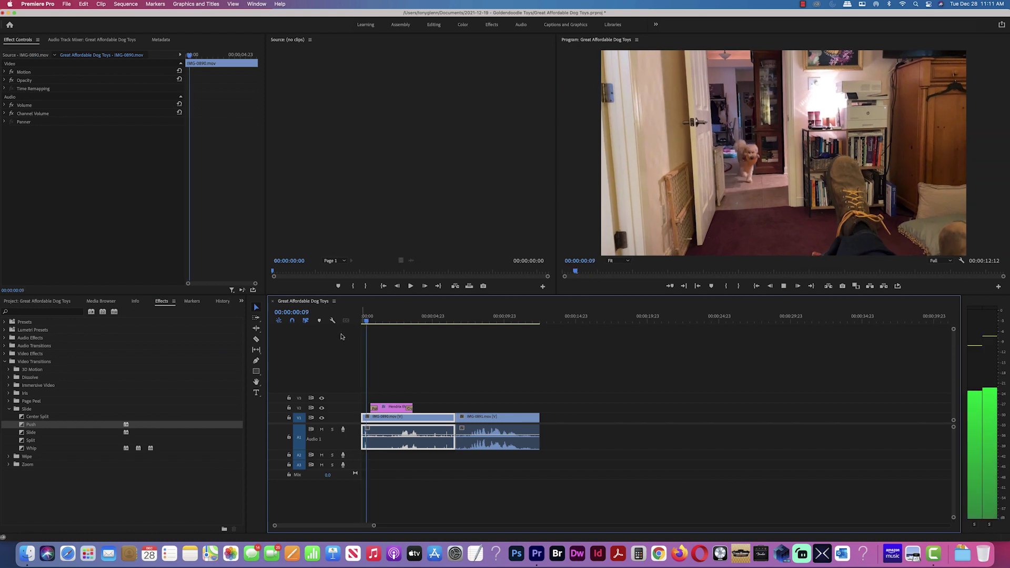
pyautogui.press('space')
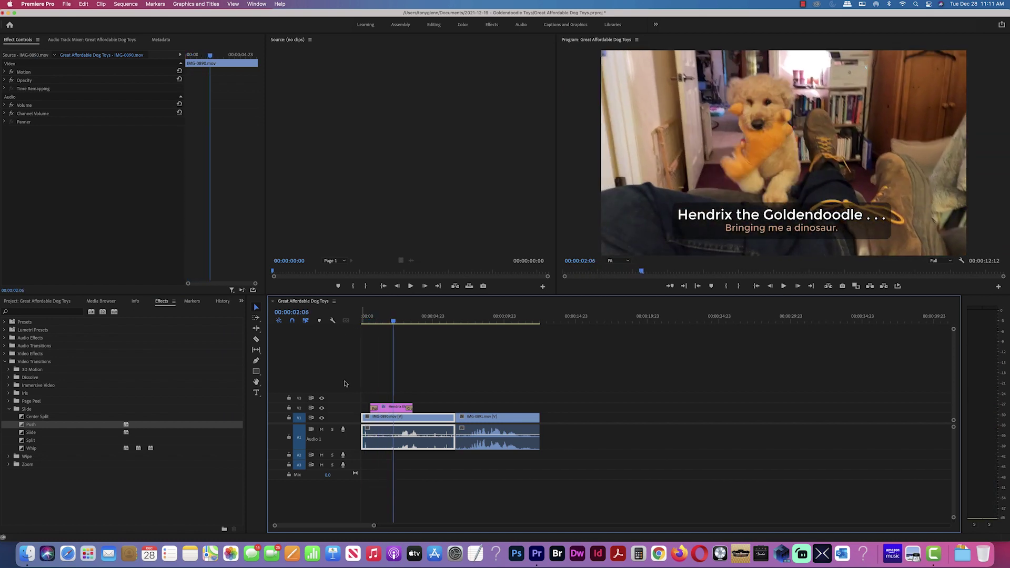
# Step: Delete the Push transition and put a Whip transition on the title's start instead
pyautogui.click(377, 413)
pyautogui.press('Delete')
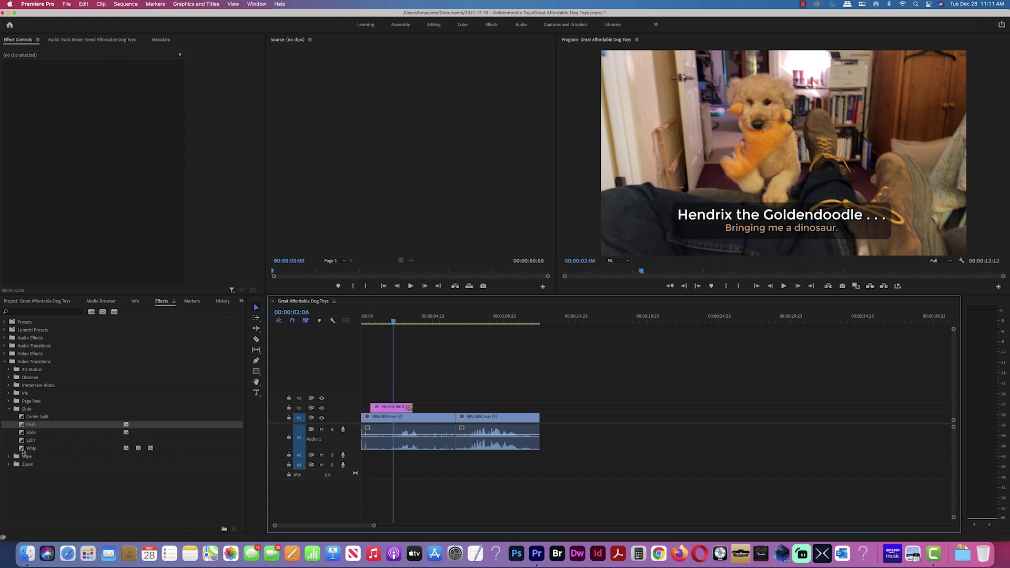
pyautogui.moveTo(22, 451); pyautogui.dragTo(374, 409)
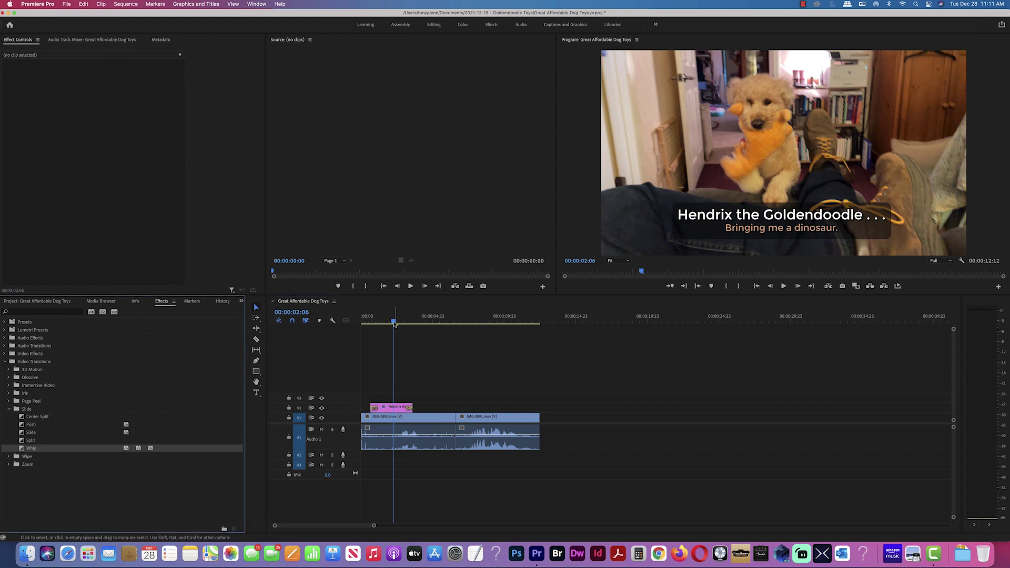
pyautogui.click(399, 416)
pyautogui.press('Home')
pyautogui.press('space')
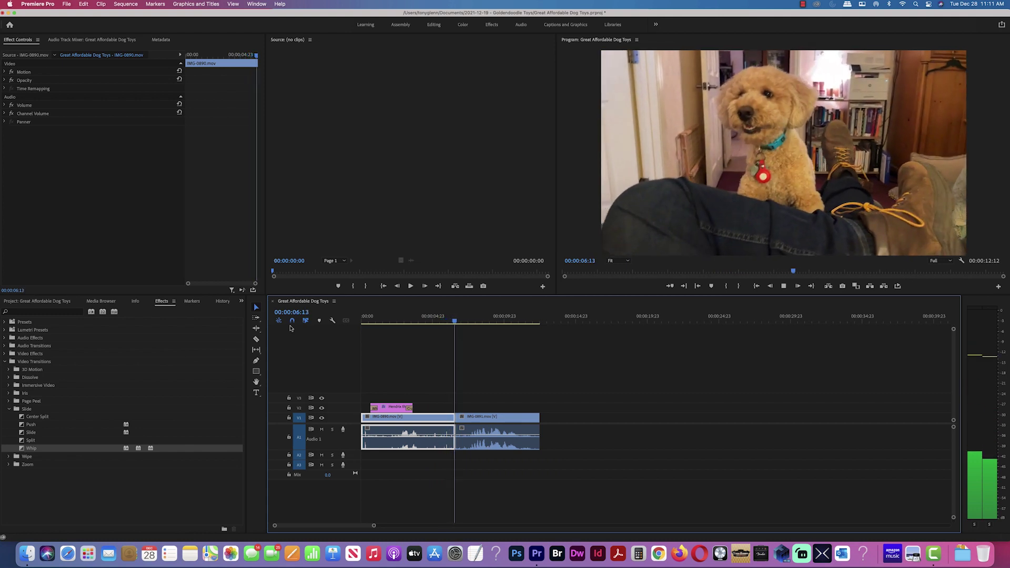
pyautogui.press('space')
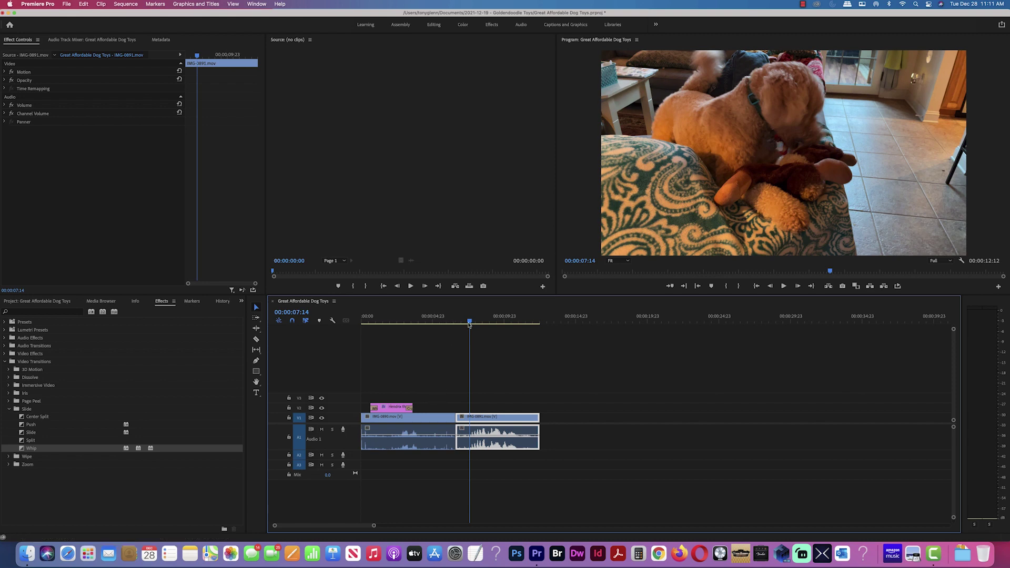
pyautogui.moveTo(469, 325); pyautogui.dragTo(389, 345)
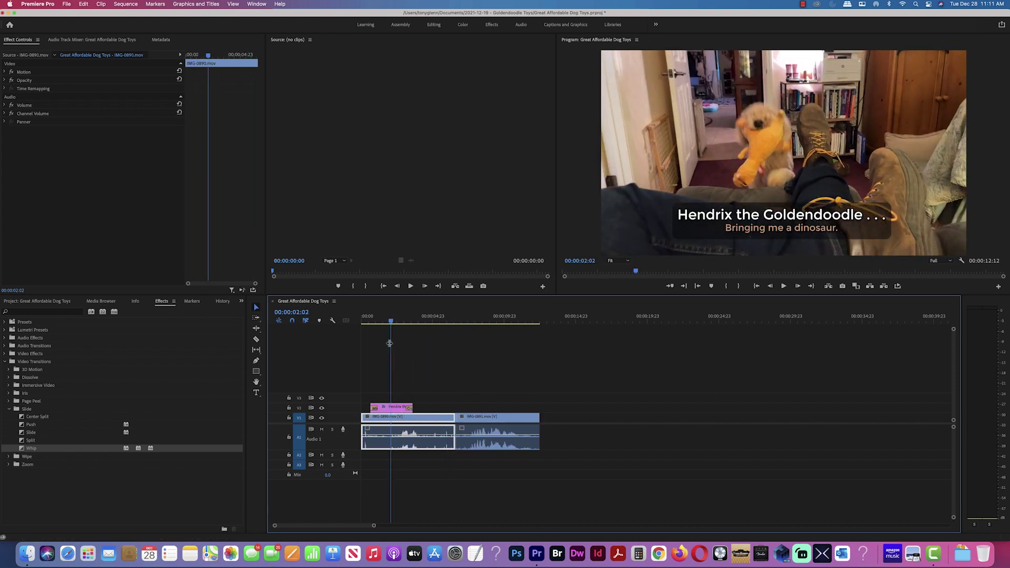
pyautogui.click(387, 409)
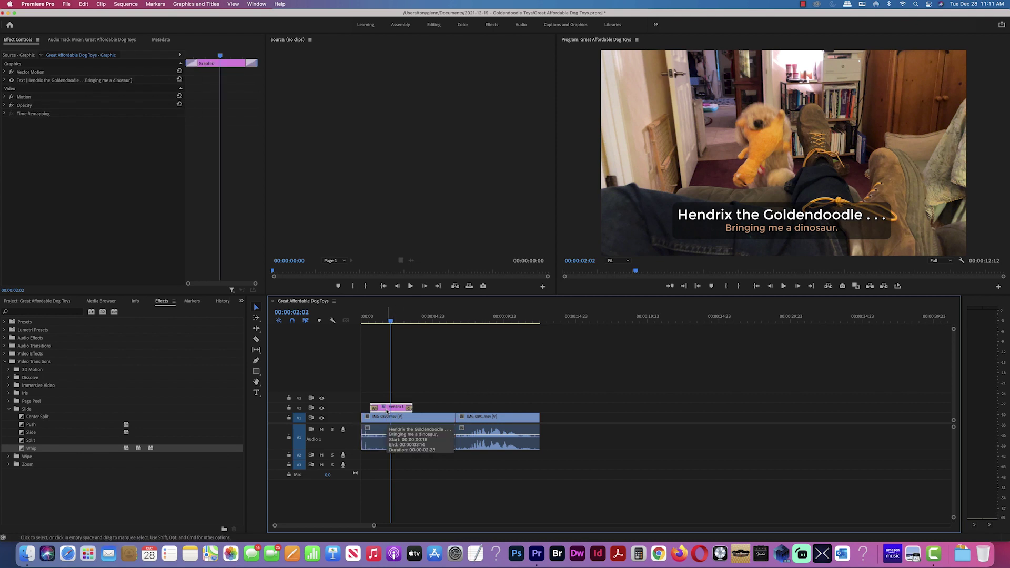
# Step: Lock track V1 and paste the Hendrix title near 8 seconds over the second clip, checking it at 08:23
pyautogui.click(556, 319)
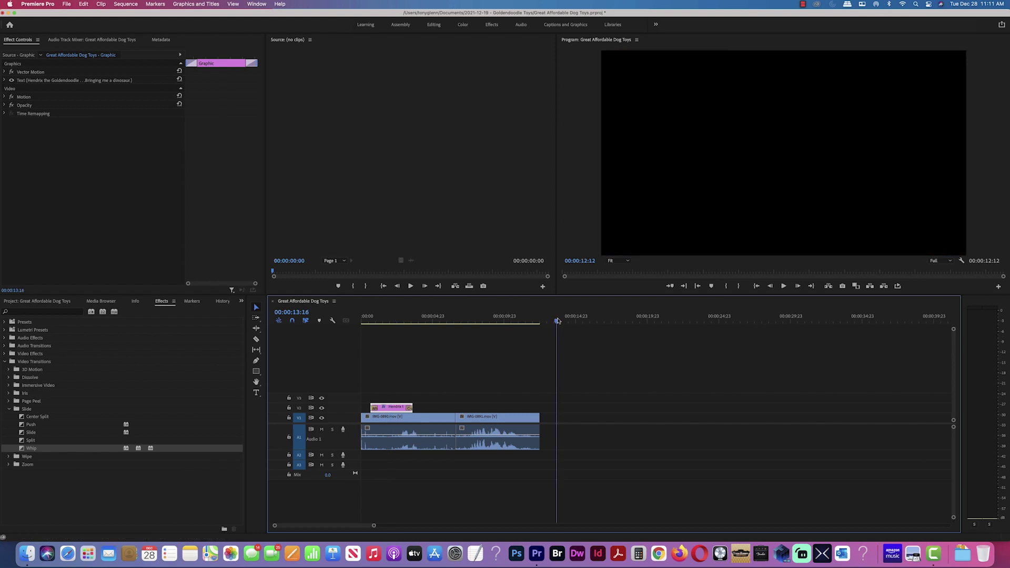
pyautogui.click(290, 417)
pyautogui.click(485, 318)
pyautogui.press('j')
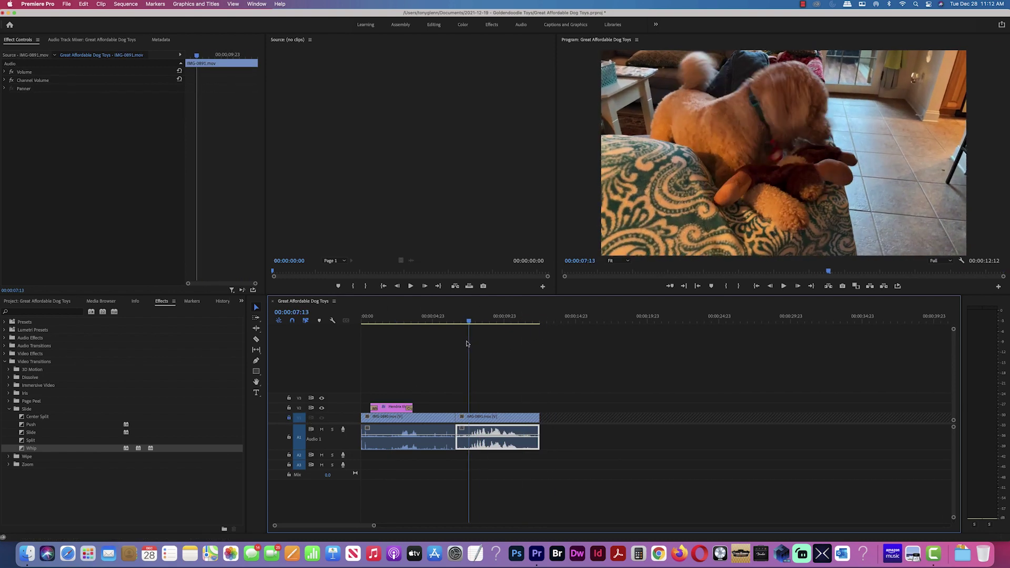
pyautogui.press('k')
pyautogui.press('super+v')
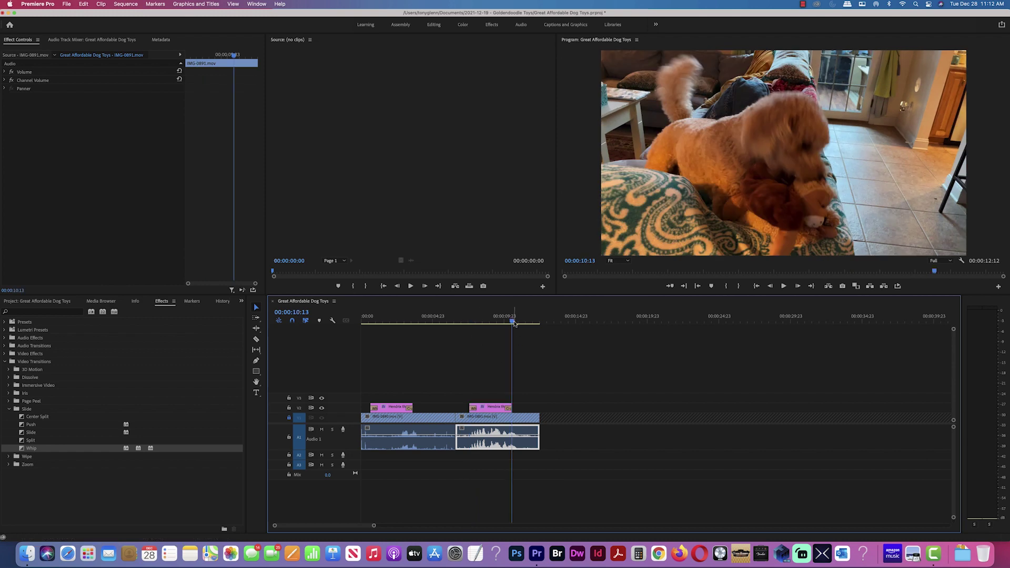
pyautogui.moveTo(512, 319); pyautogui.dragTo(479, 337)
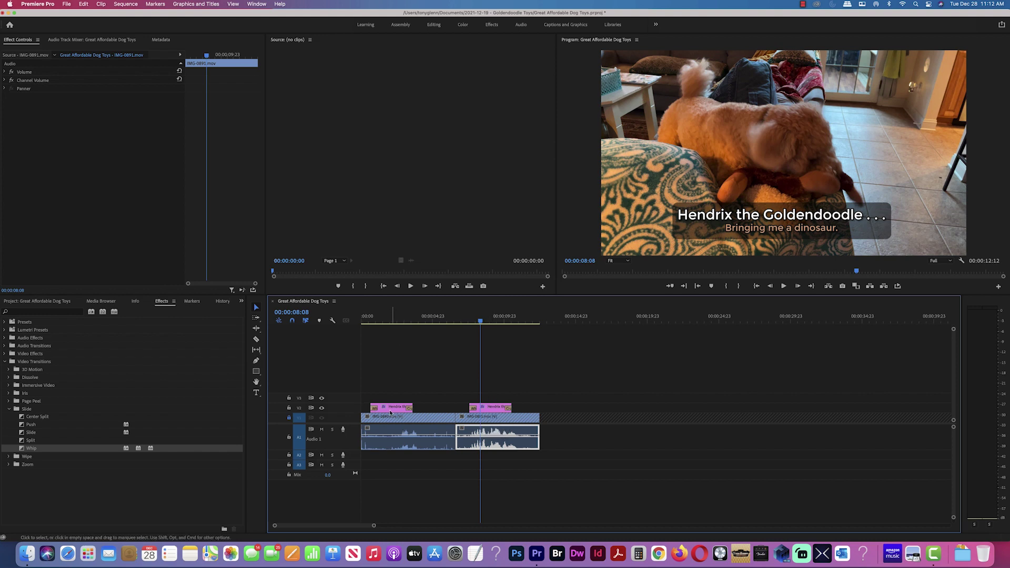
pyautogui.moveTo(413, 330); pyautogui.dragTo(489, 330)
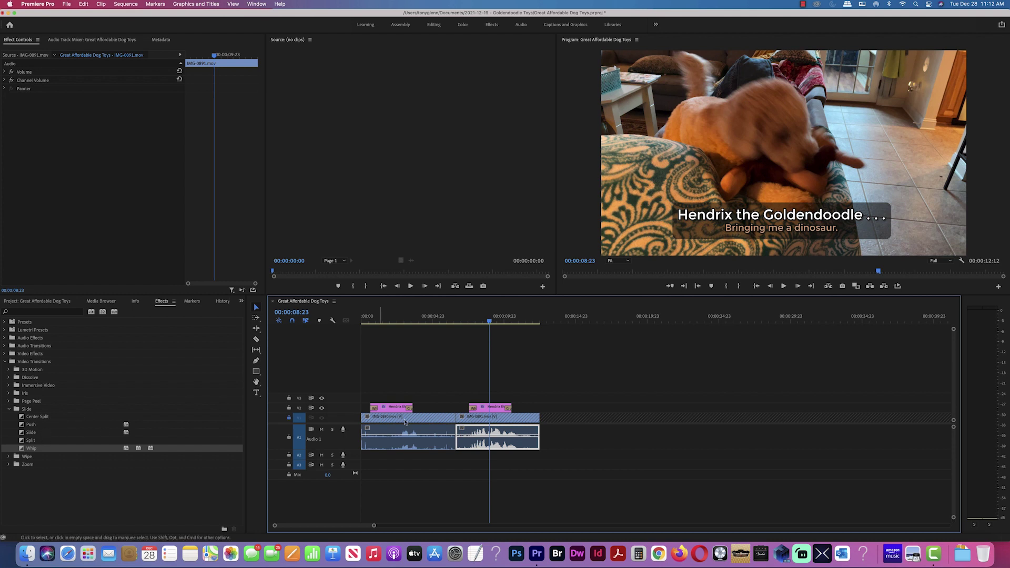
pyautogui.click(256, 392)
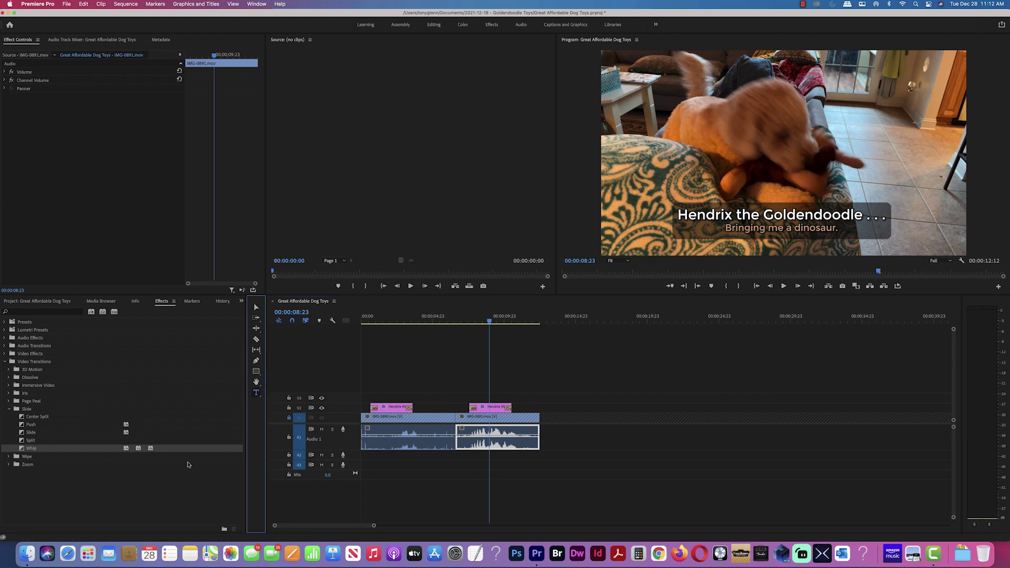
# Step: Replace the copied title's lines with 'And now the new toy!' and 'Stuffed Lion.', then save
pyautogui.tripleClick(751, 214)
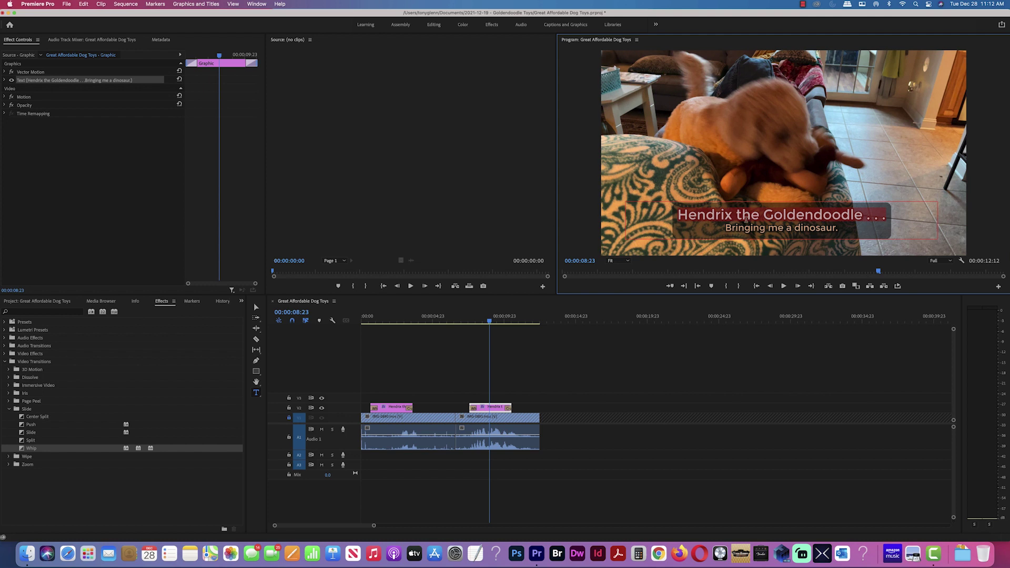
pyautogui.write('And n')
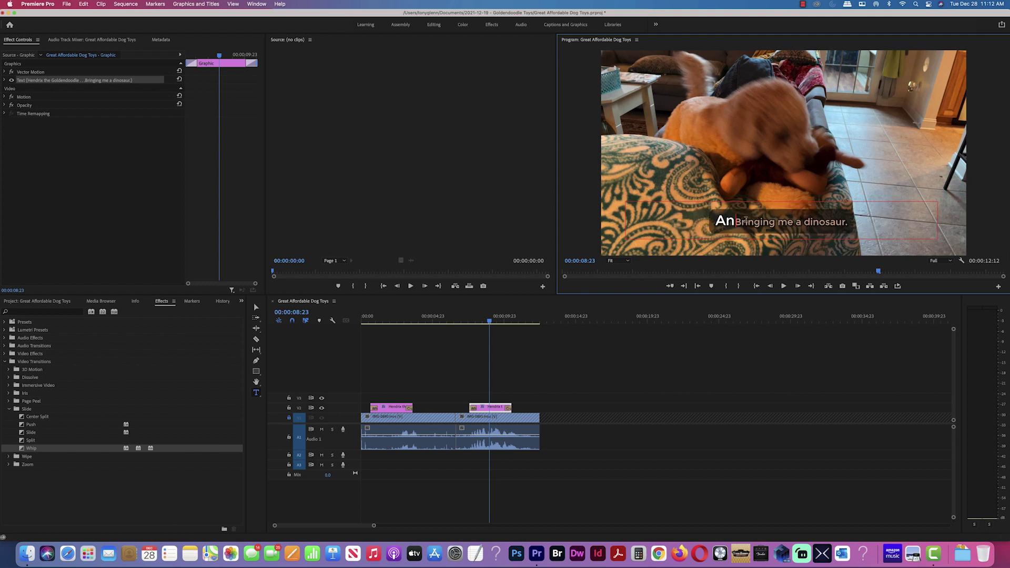
pyautogui.write('ow the new ')
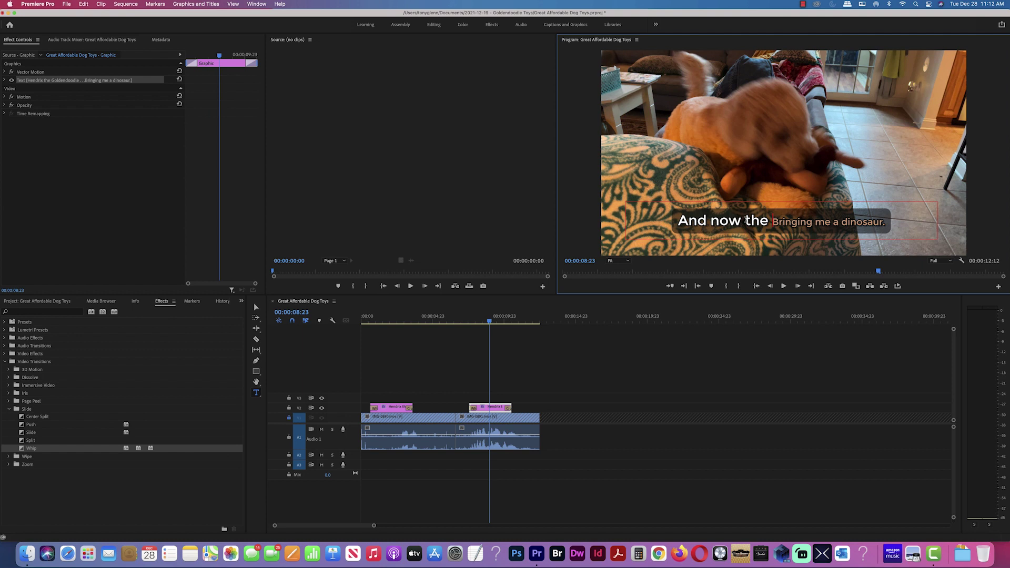
pyautogui.write('toy')
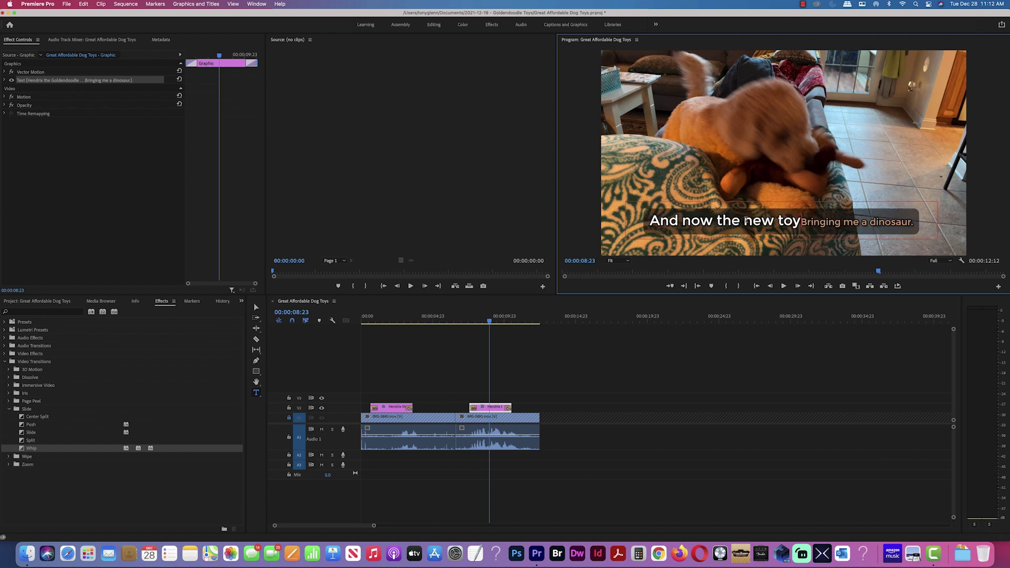
pyautogui.write('!')
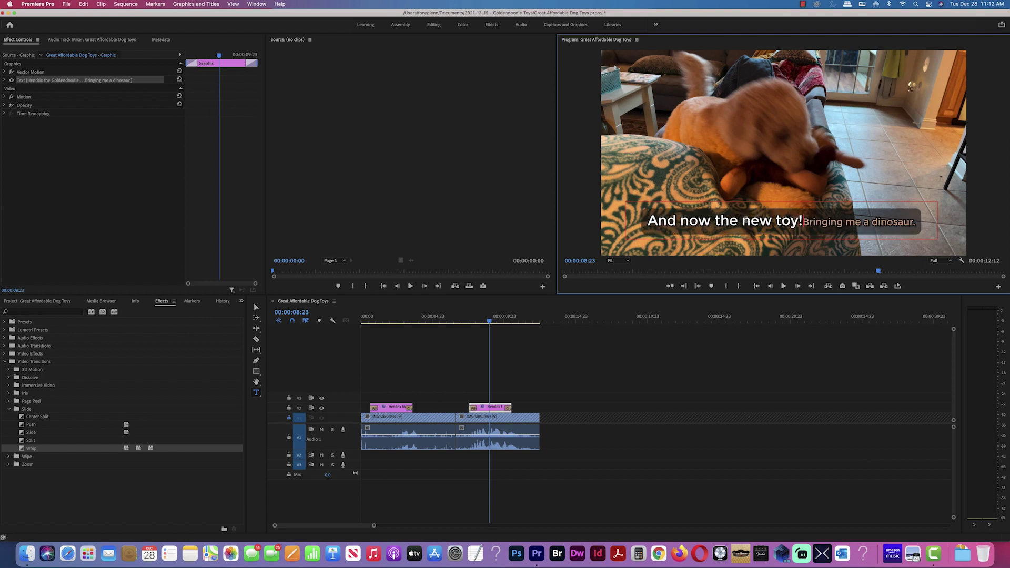
pyautogui.press('Return')
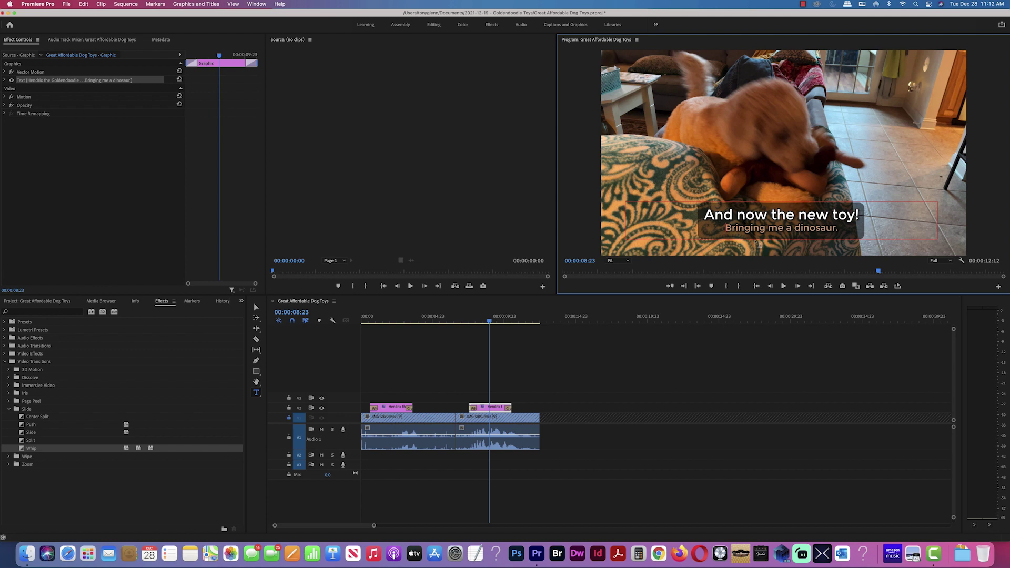
pyautogui.tripleClick(782, 228)
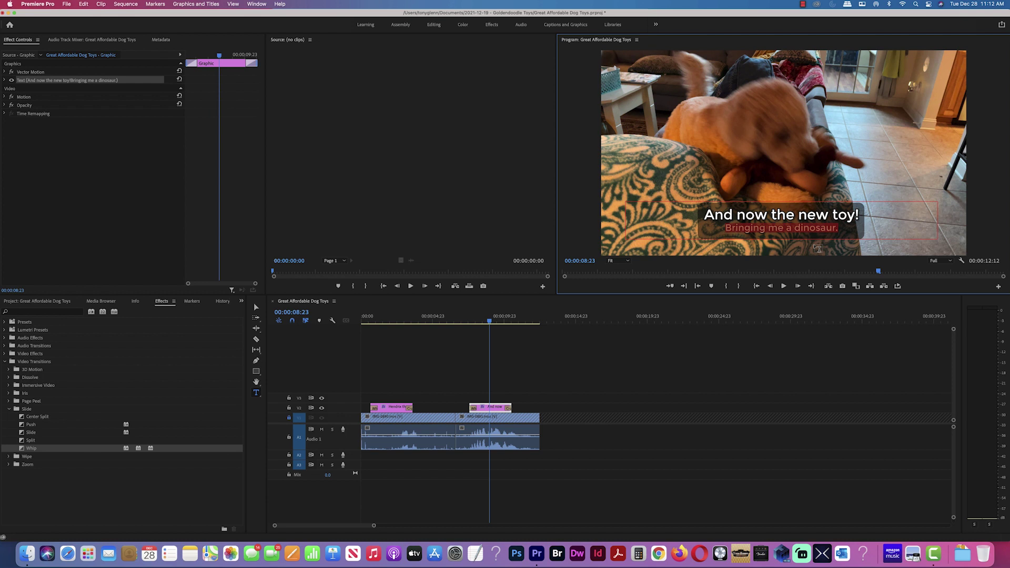
pyautogui.press('BackSpace')
pyautogui.write('Stuffed')
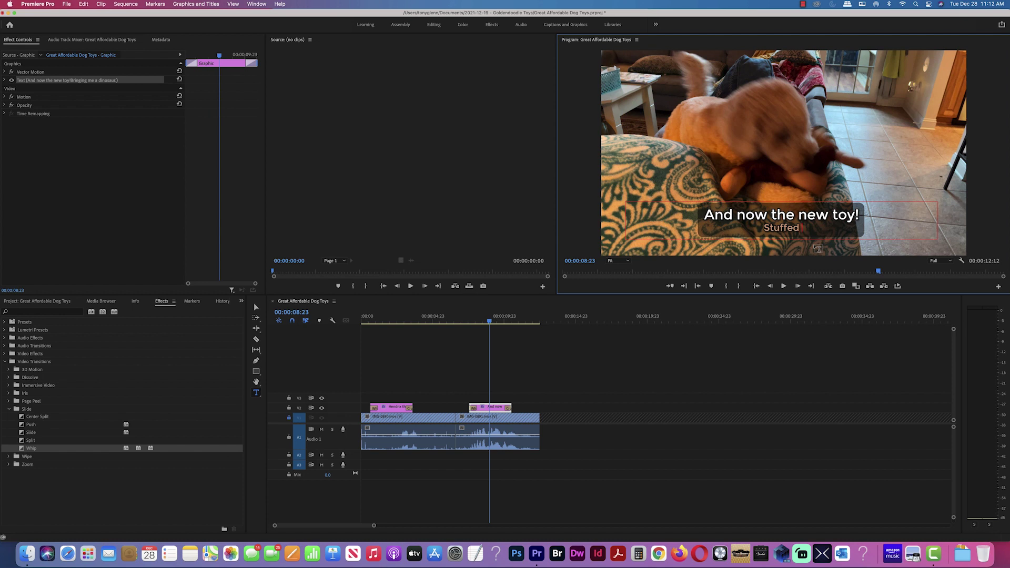
pyautogui.write(' Lion.')
pyautogui.press('super+s')
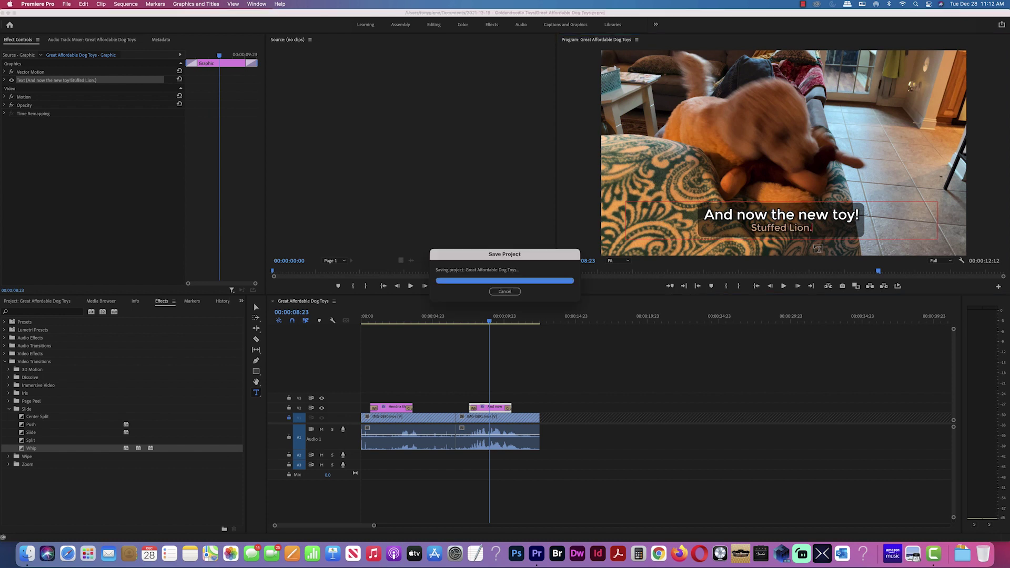
pyautogui.moveTo(488, 319); pyautogui.dragTo(340, 315)
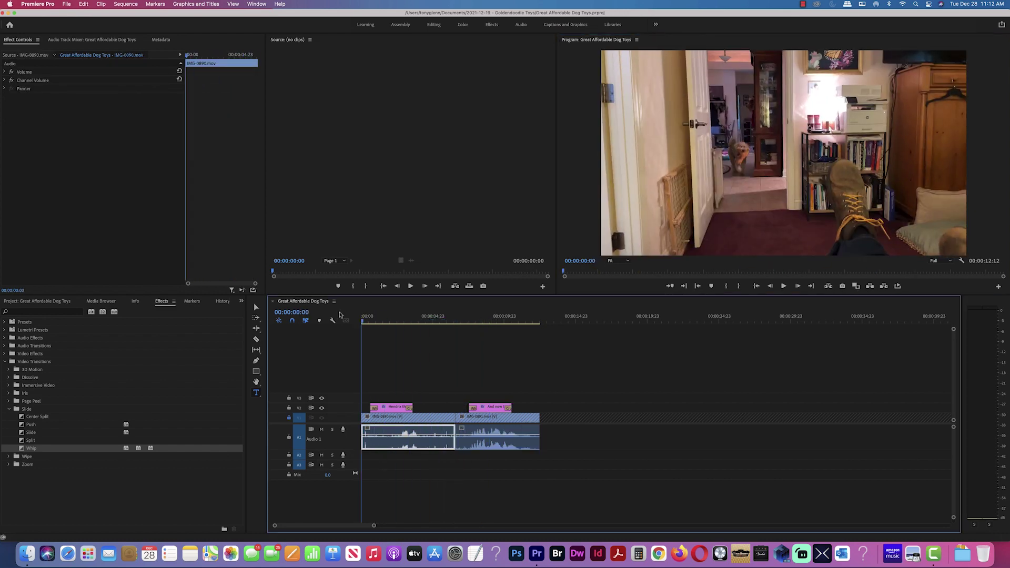
pyautogui.press('space')
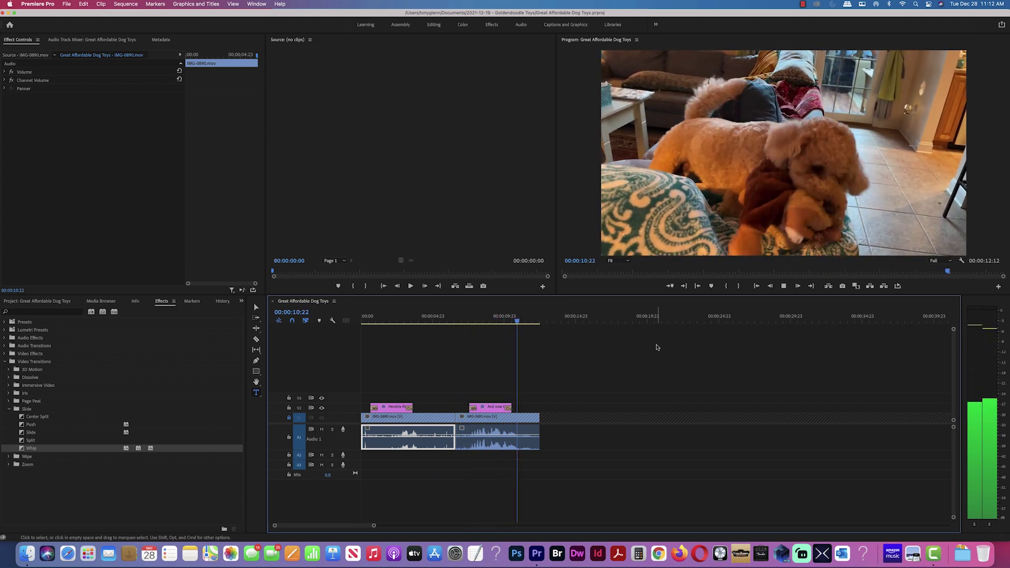
pyautogui.press('space')
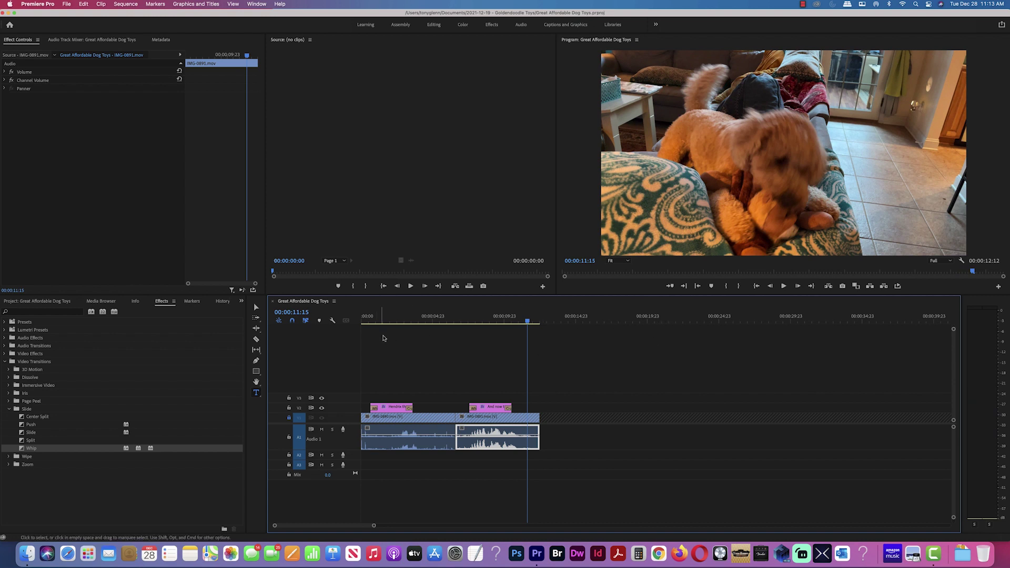
pyautogui.click(487, 409)
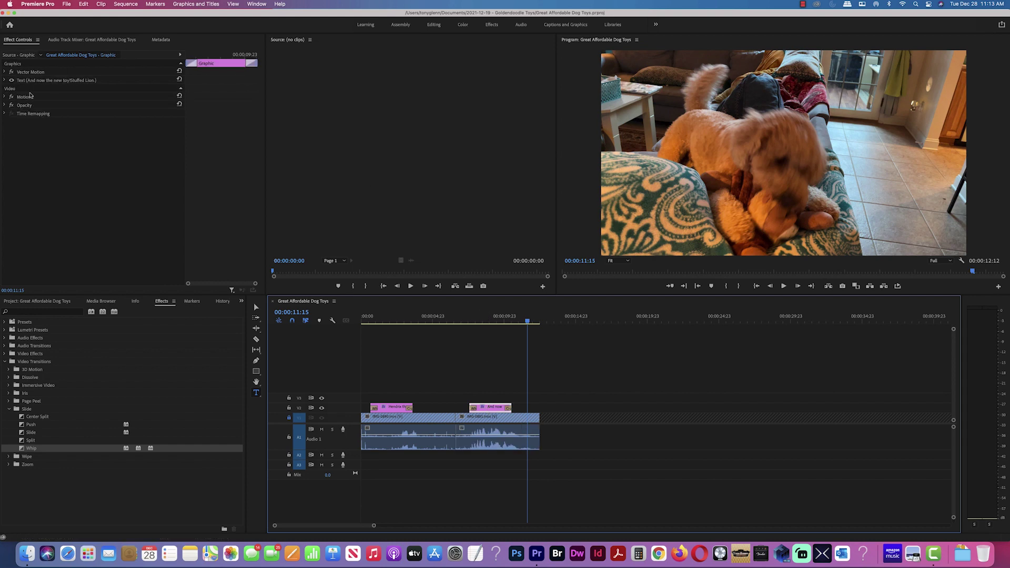
pyautogui.click(5, 81)
pyautogui.click(5, 81)
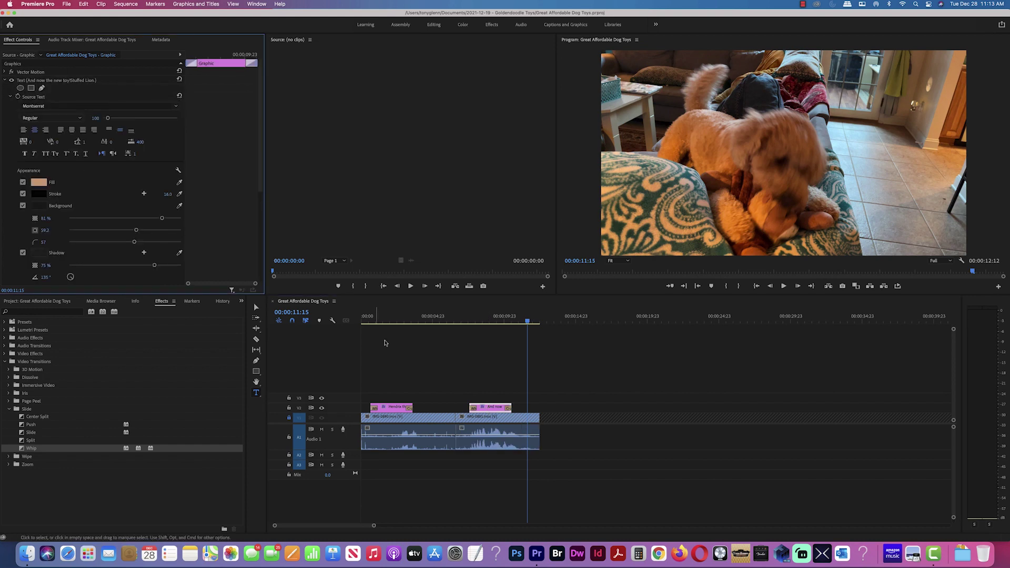
pyautogui.moveTo(528, 323); pyautogui.dragTo(490, 321)
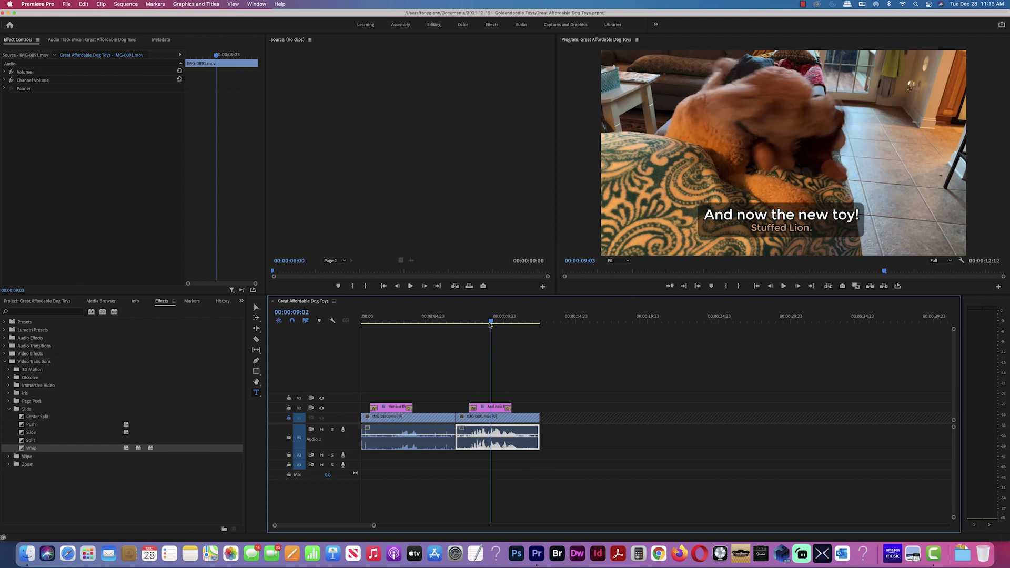